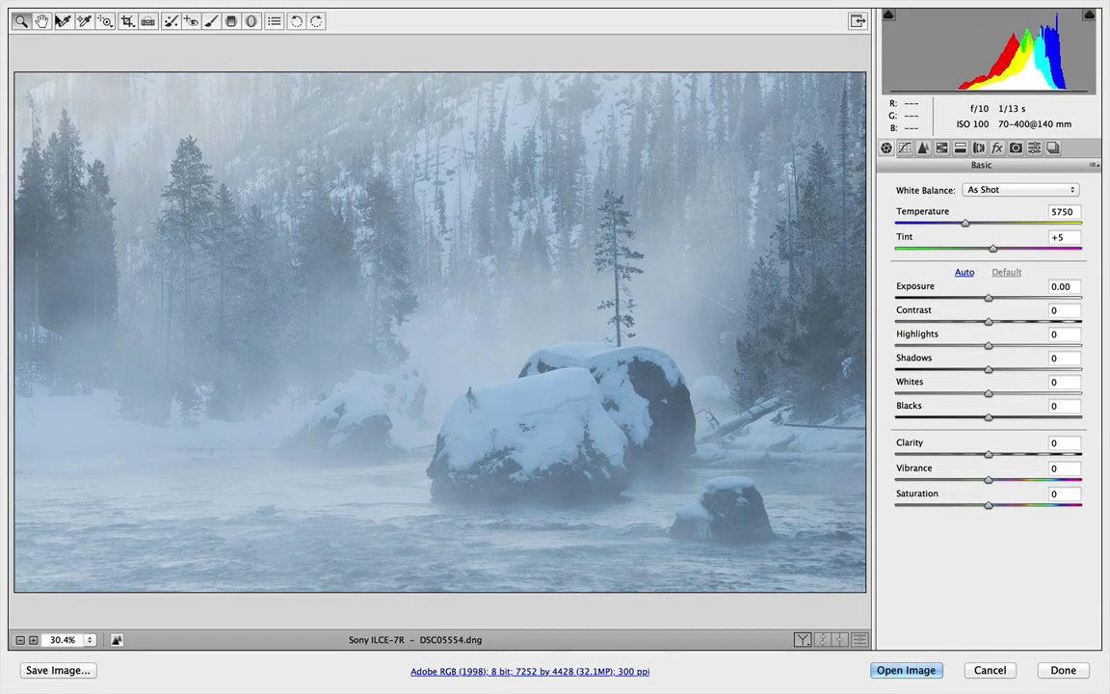
Set a custom white balance of about 6900 temperature and +12 tint by sampling the pale hazy area above the trees near the photo's corner
key(i)
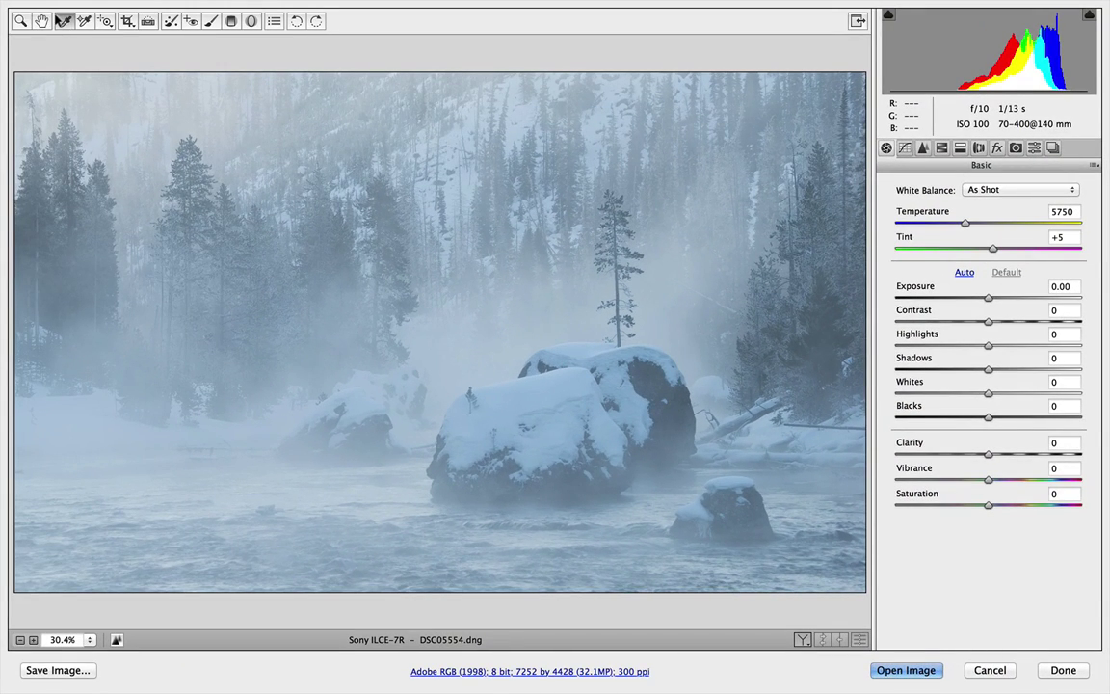
click(113, 93)
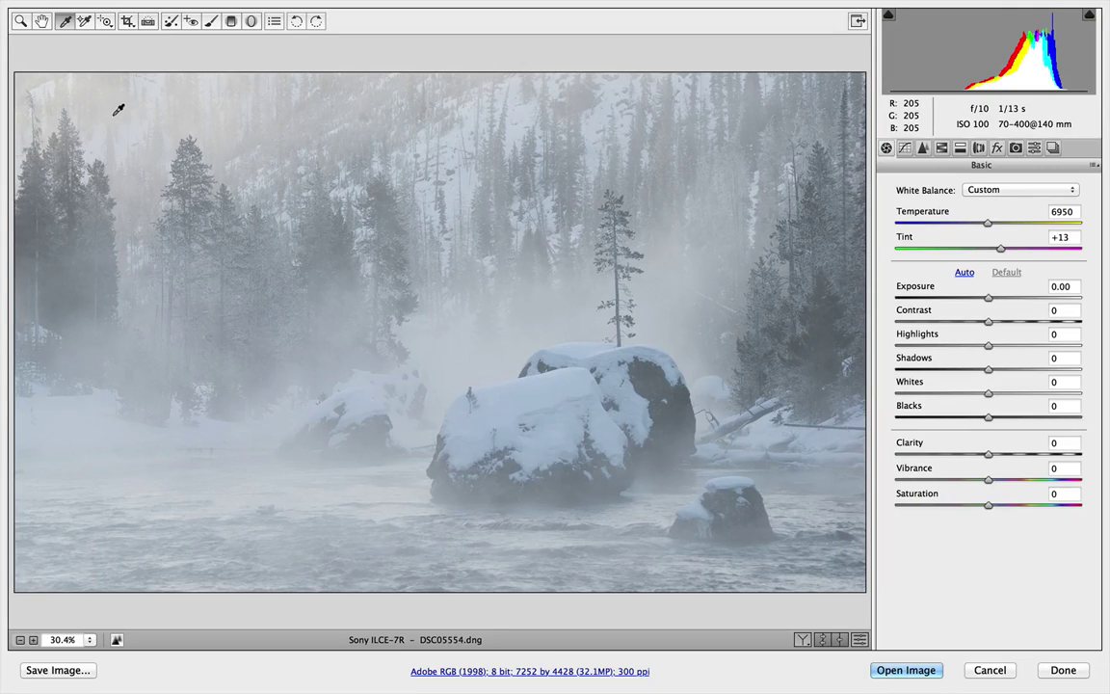
click(118, 110)
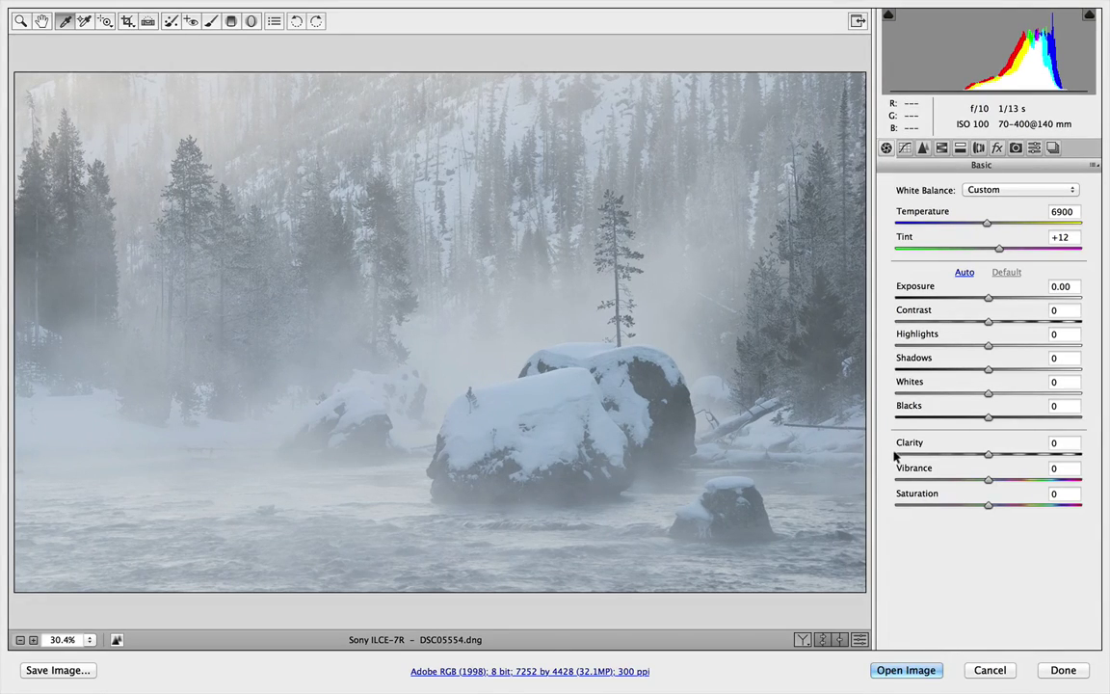
Swap repeatedly between the Before and After settings to compare the original colours with the custom white balance
click(821, 640)
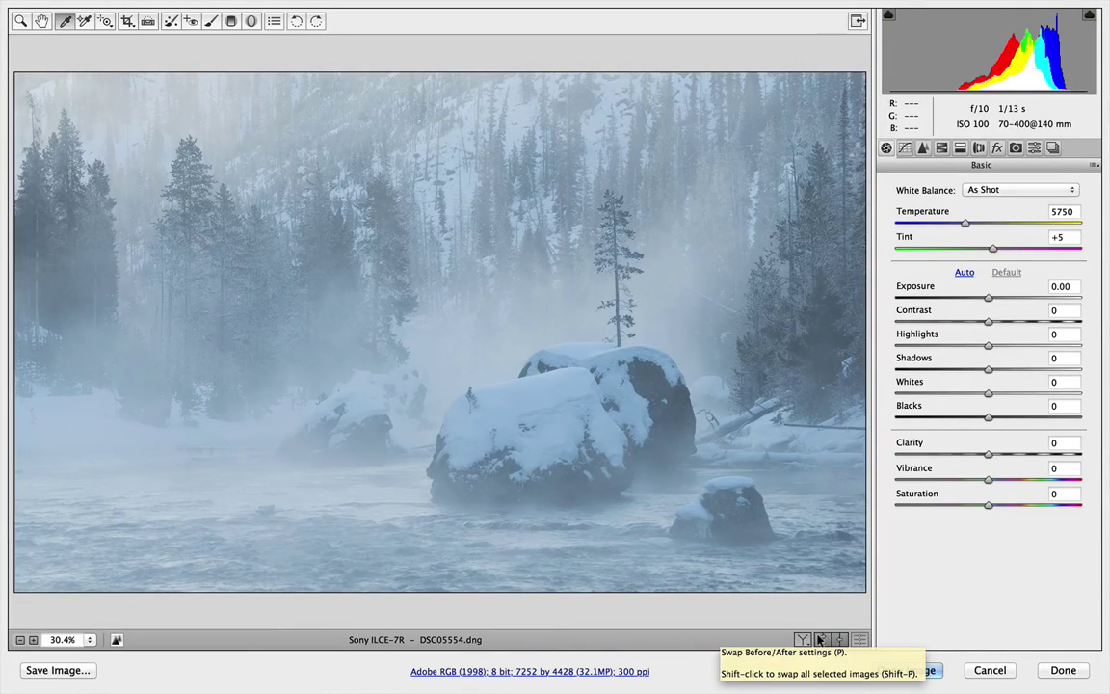
click(820, 640)
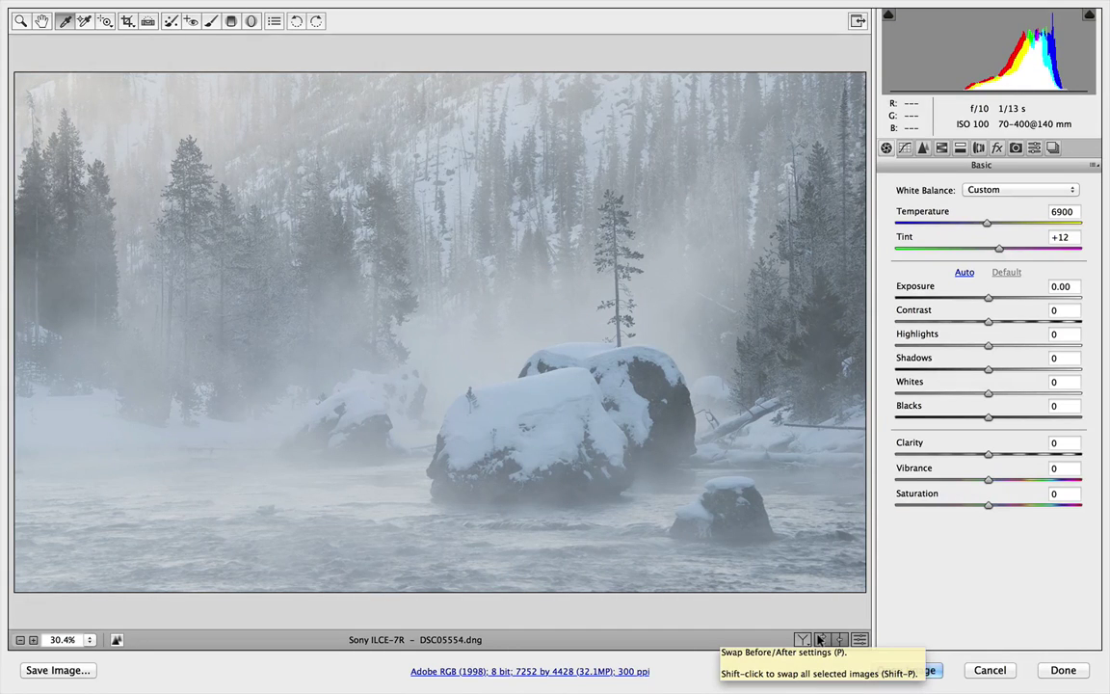
click(820, 640)
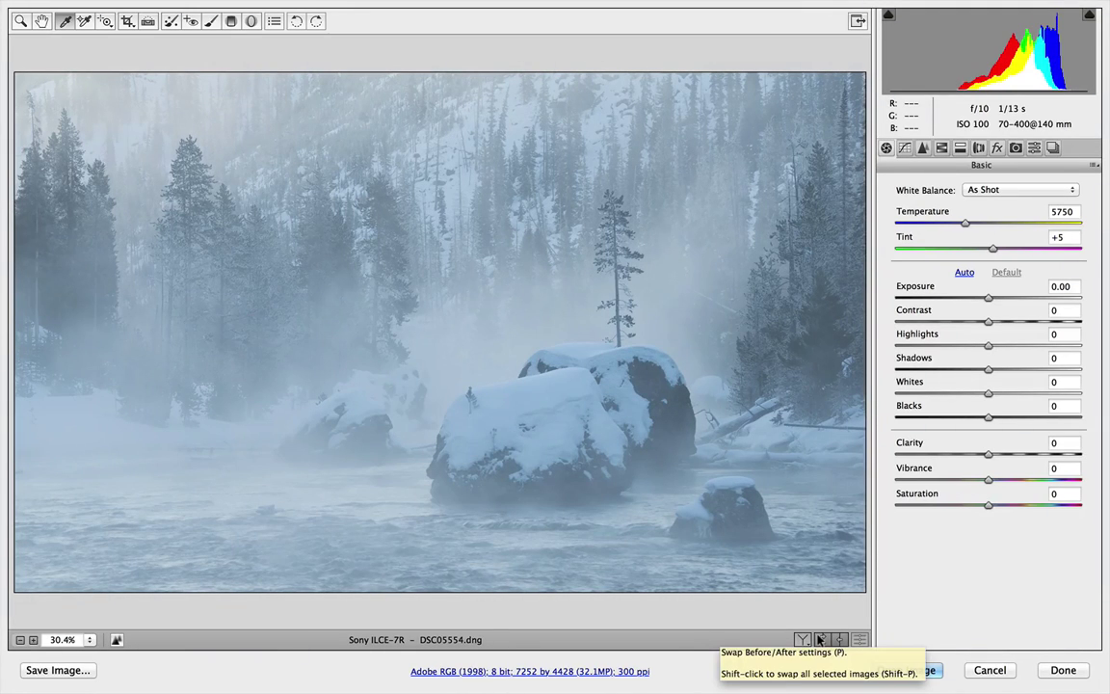
click(820, 640)
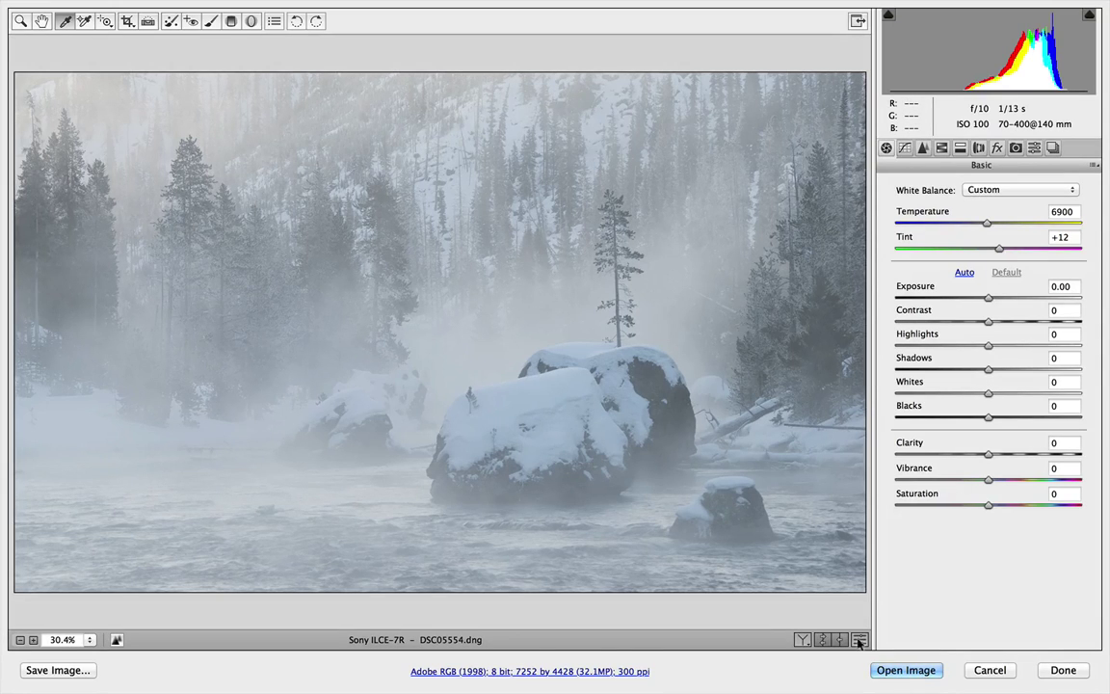
click(819, 637)
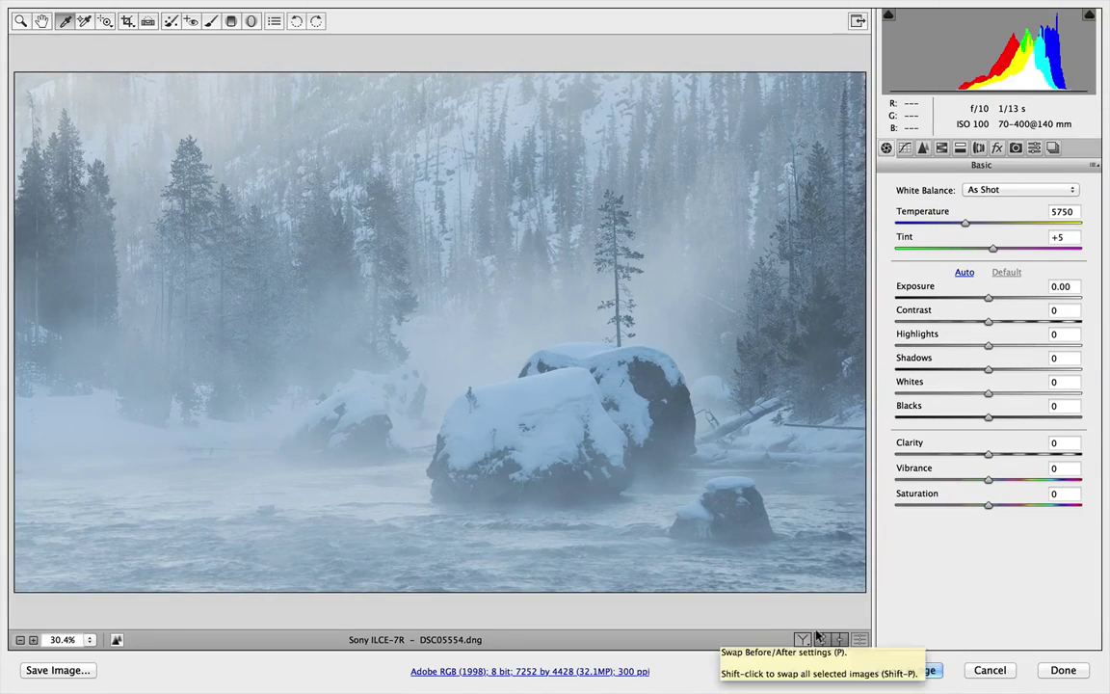
click(818, 637)
click(818, 637)
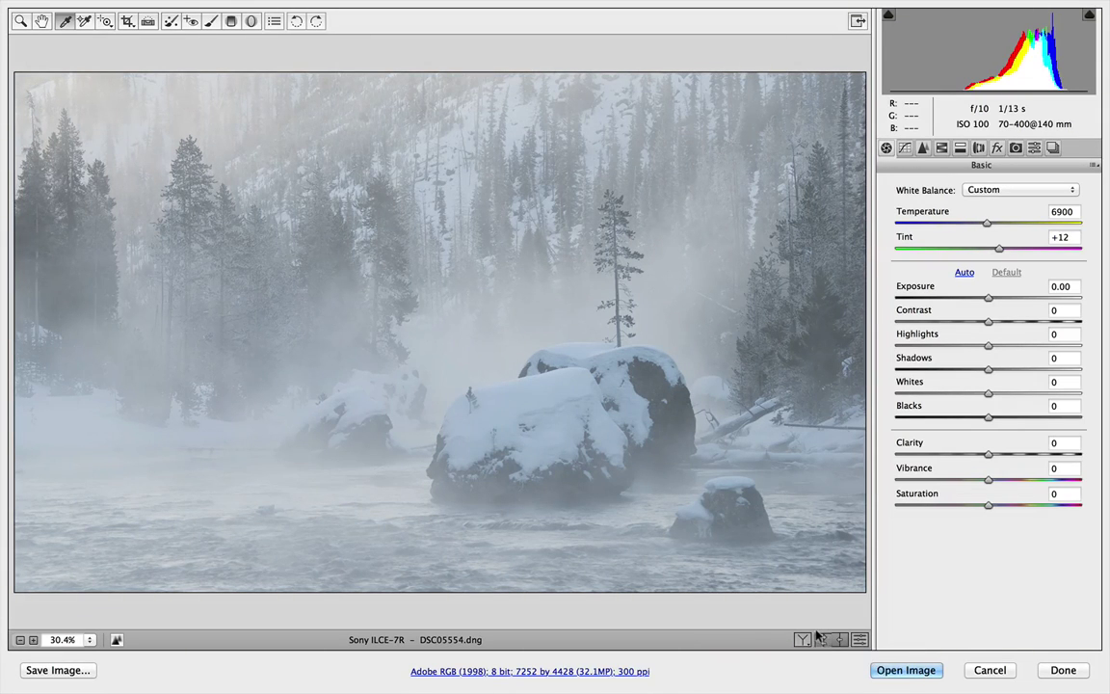
click(818, 637)
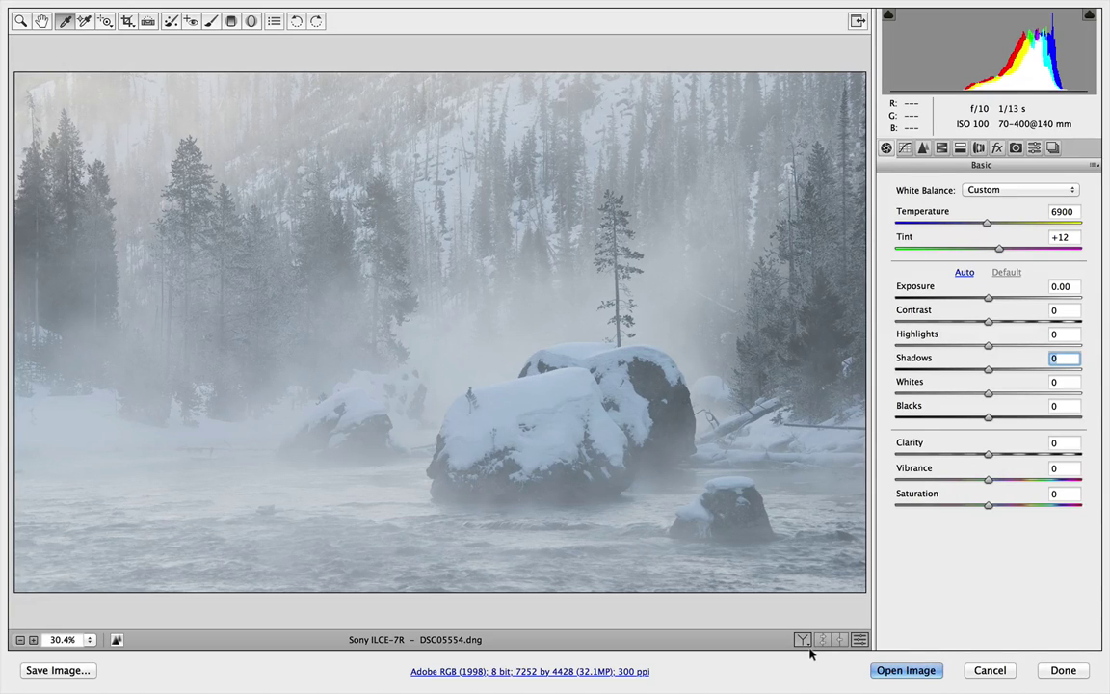
Adjust the basic tones: Exposure +0.44, Contrast +18, Shadows +28, Blacks -36 and Clarity +12
key(shift)
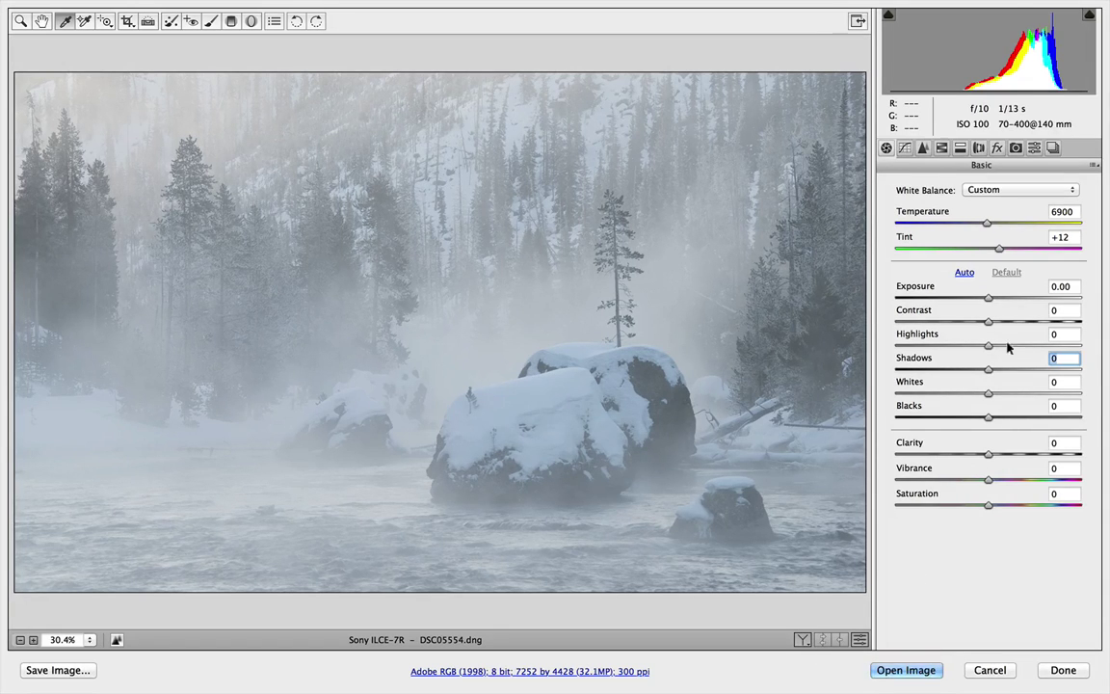
drag(978, 48, 1012, 48)
drag(896, 58, 872, 58)
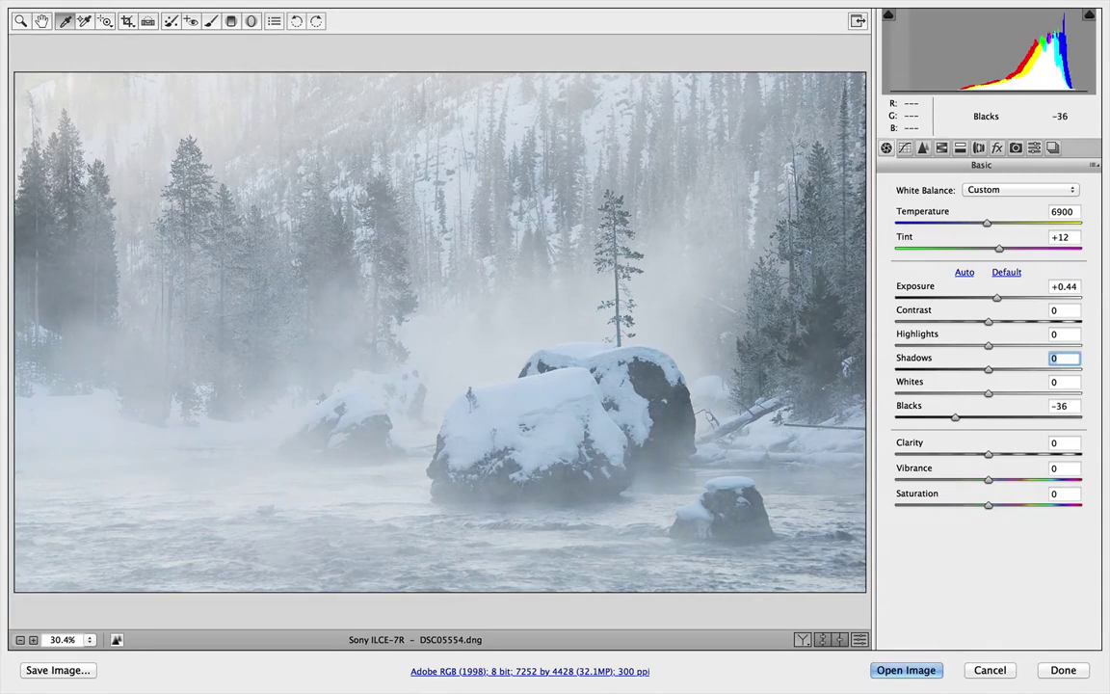
drag(988, 321, 999, 319)
drag(989, 369, 1015, 369)
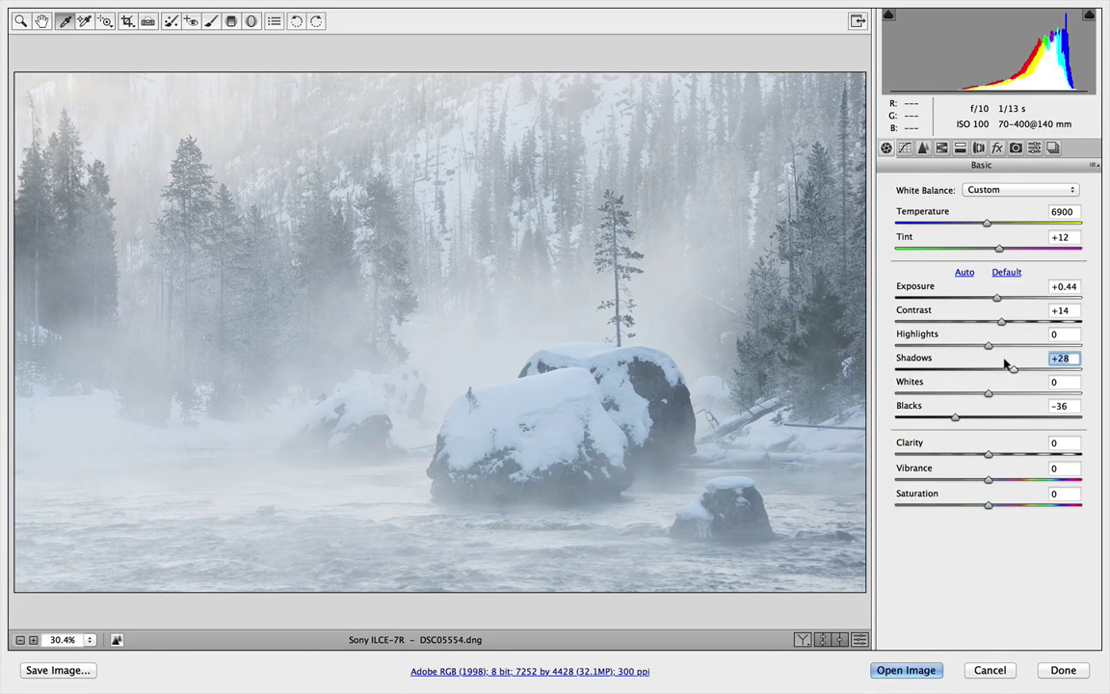
drag(989, 454, 999, 454)
click(1007, 324)
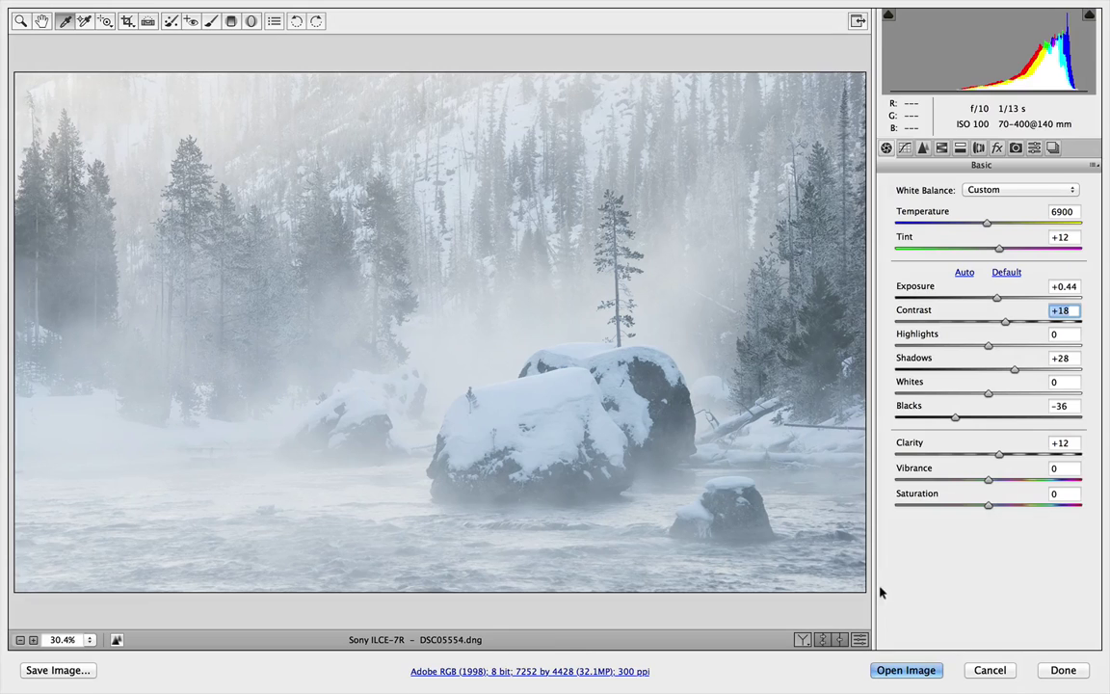
Compare the tonal adjustments with the Before state by swapping repeatedly, and copy the current settings to Before
click(817, 640)
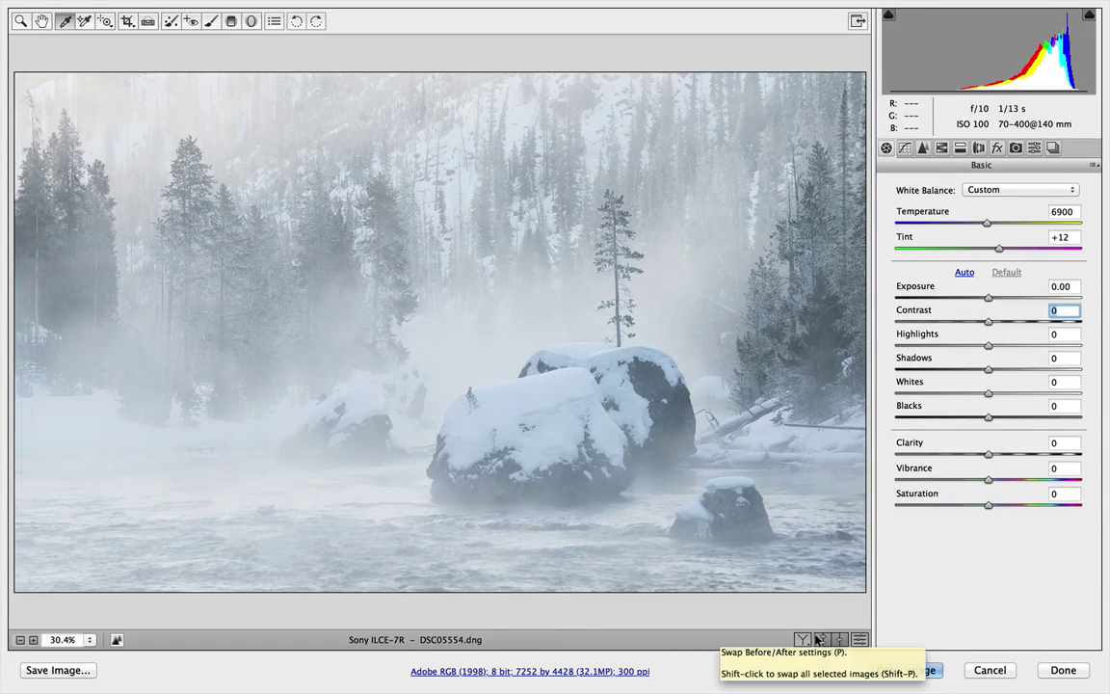
click(818, 640)
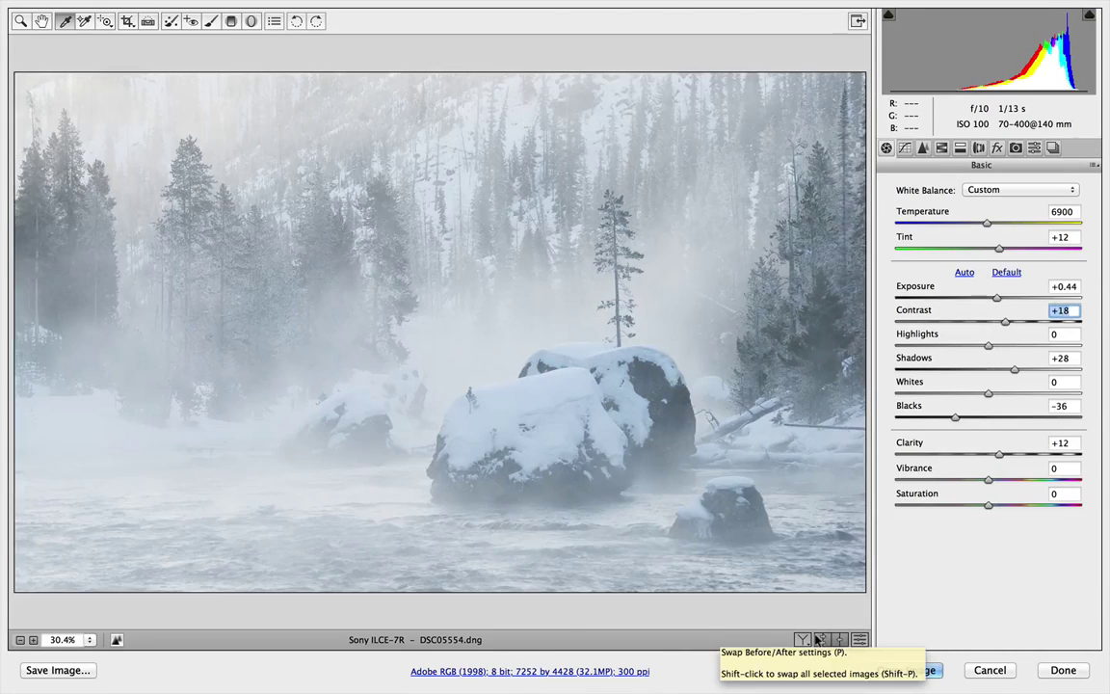
click(817, 640)
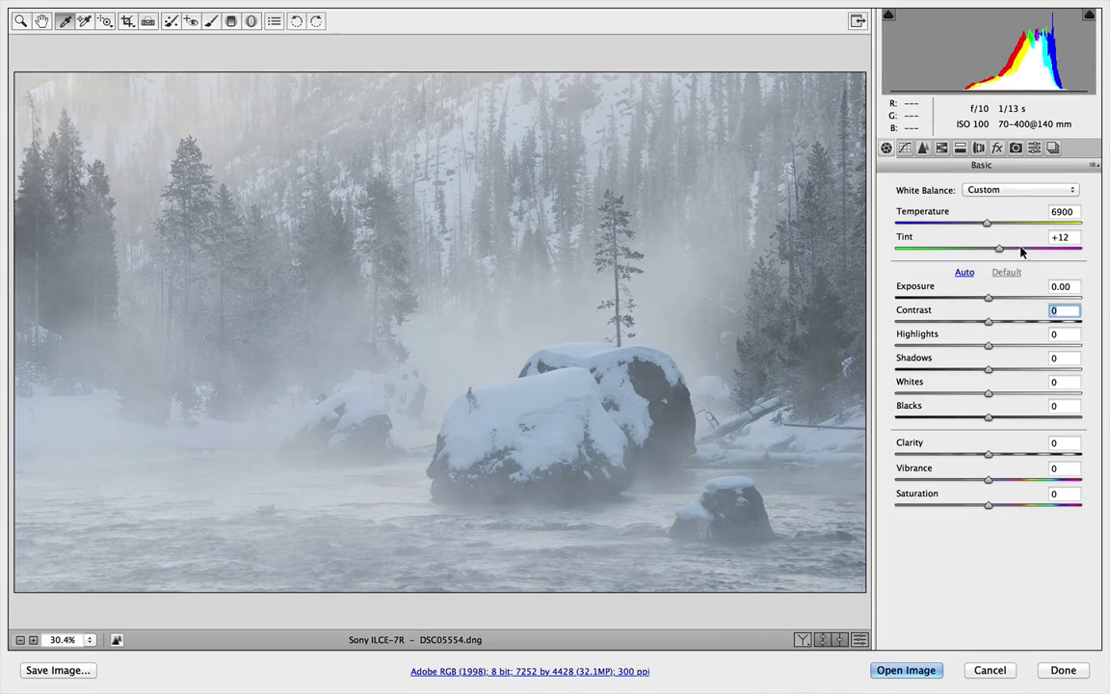
click(818, 640)
click(817, 640)
click(818, 640)
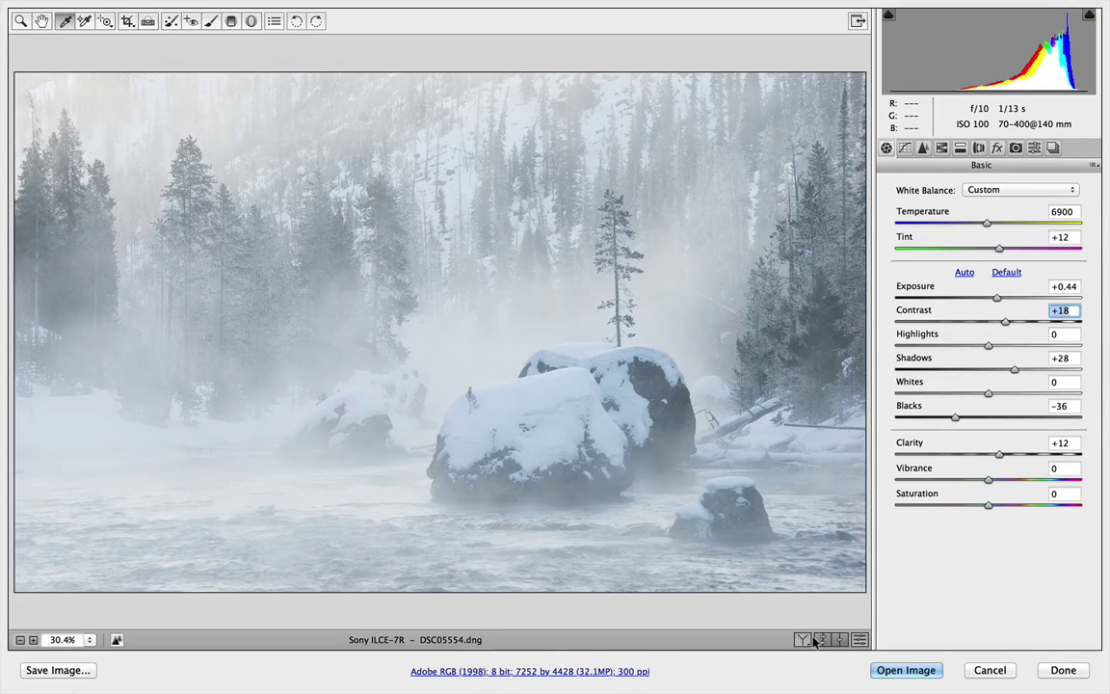
click(817, 640)
click(817, 640)
click(817, 639)
click(817, 640)
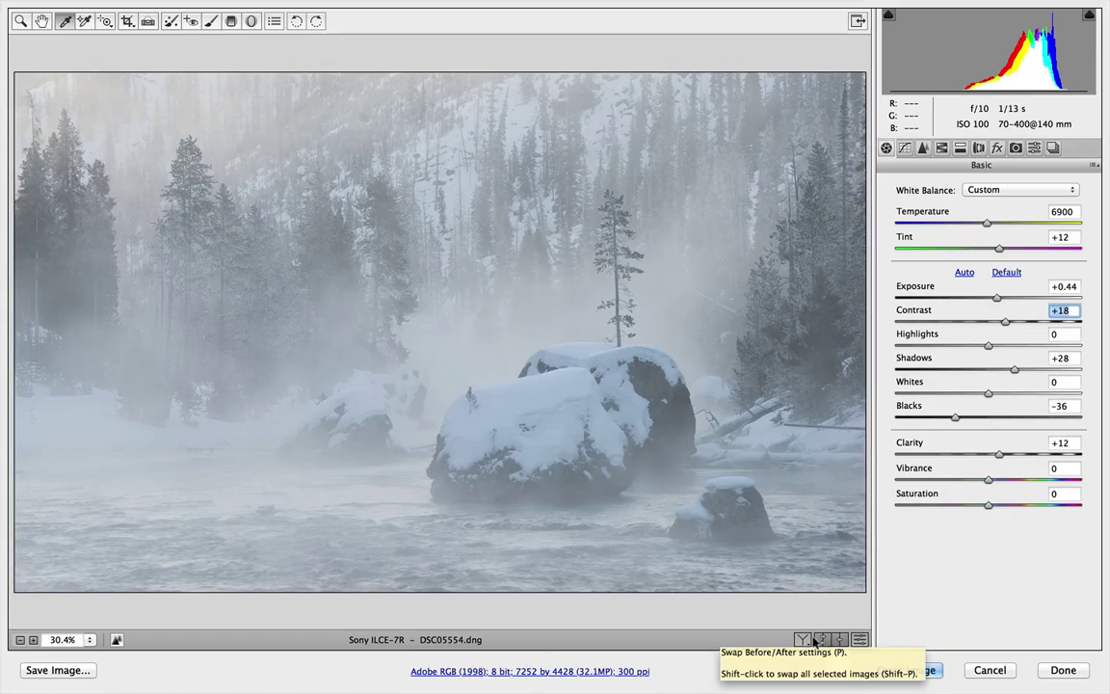
click(818, 640)
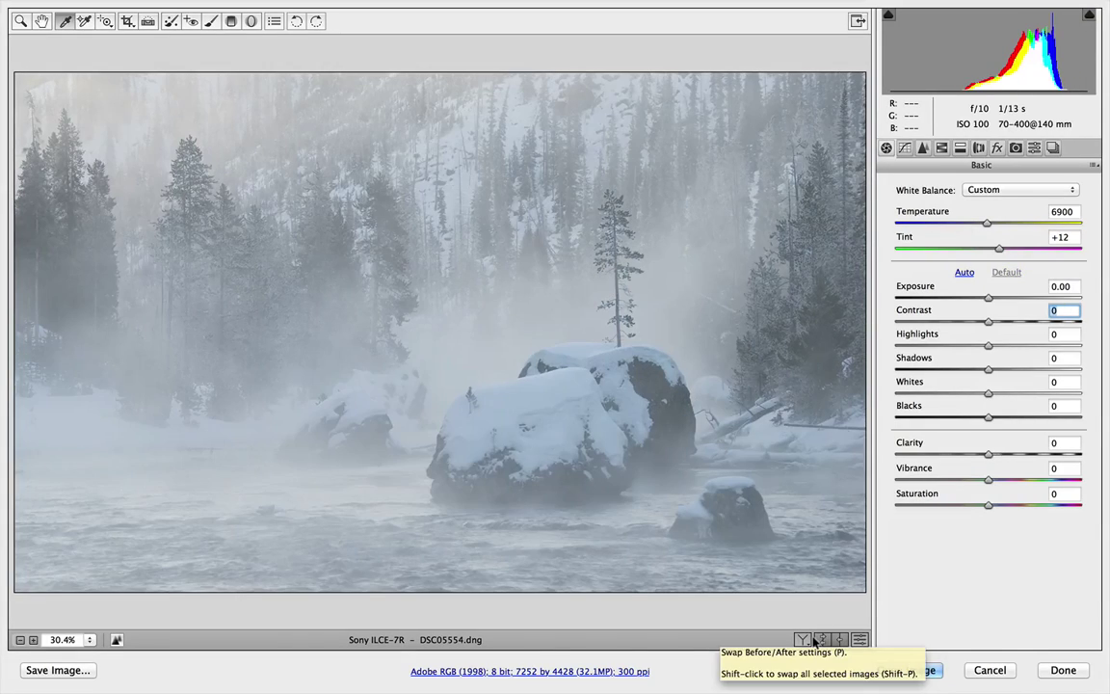
click(817, 640)
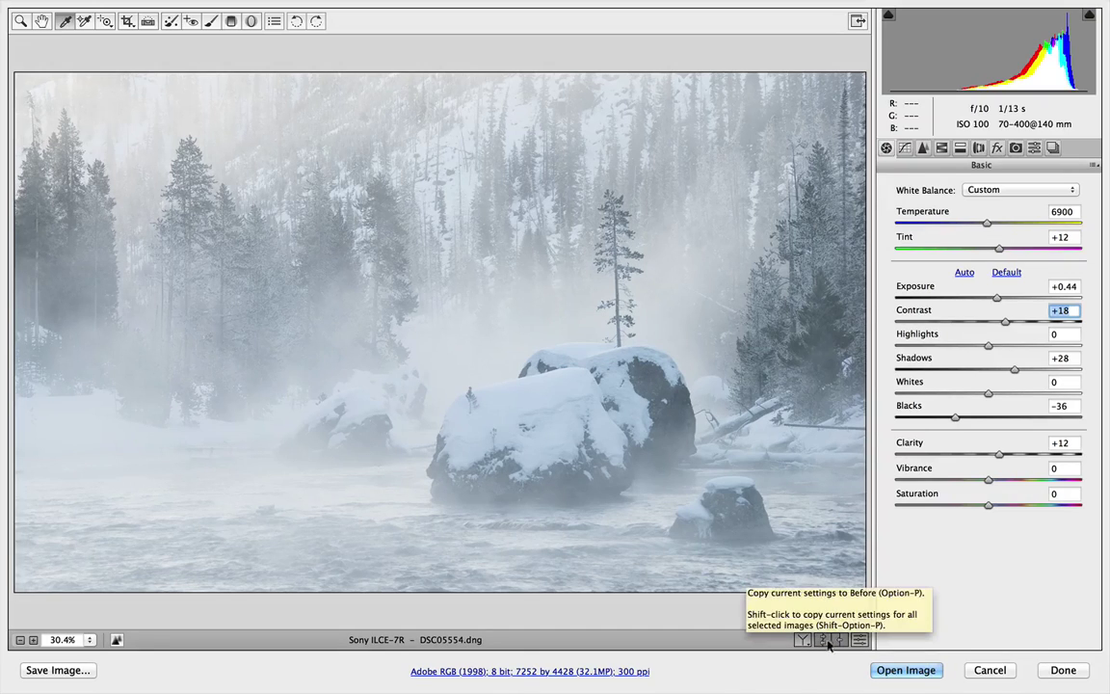
click(834, 640)
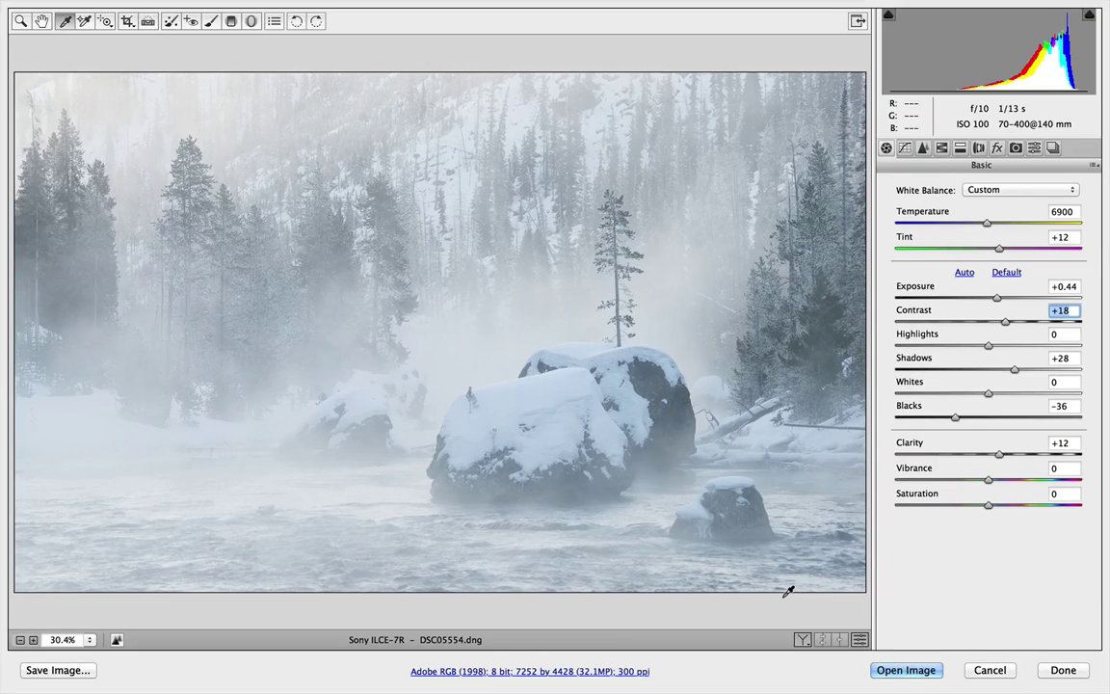
Toggle the Basic adjustments between their defaults and the current settings to compare the photo's appearance
click(858, 641)
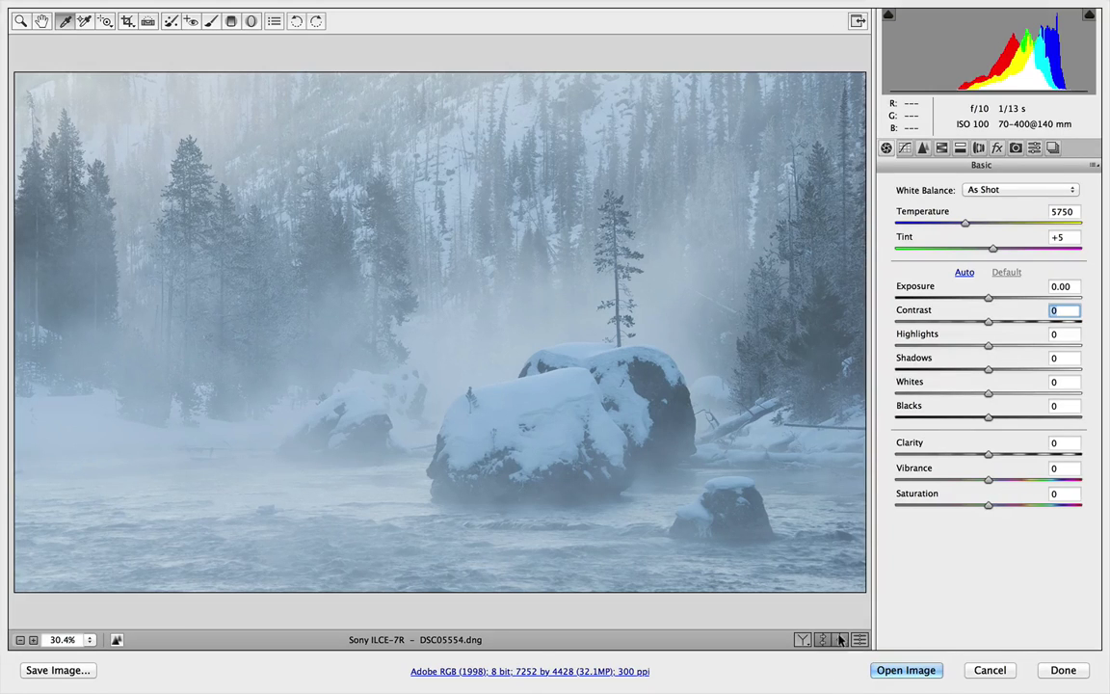
click(858, 640)
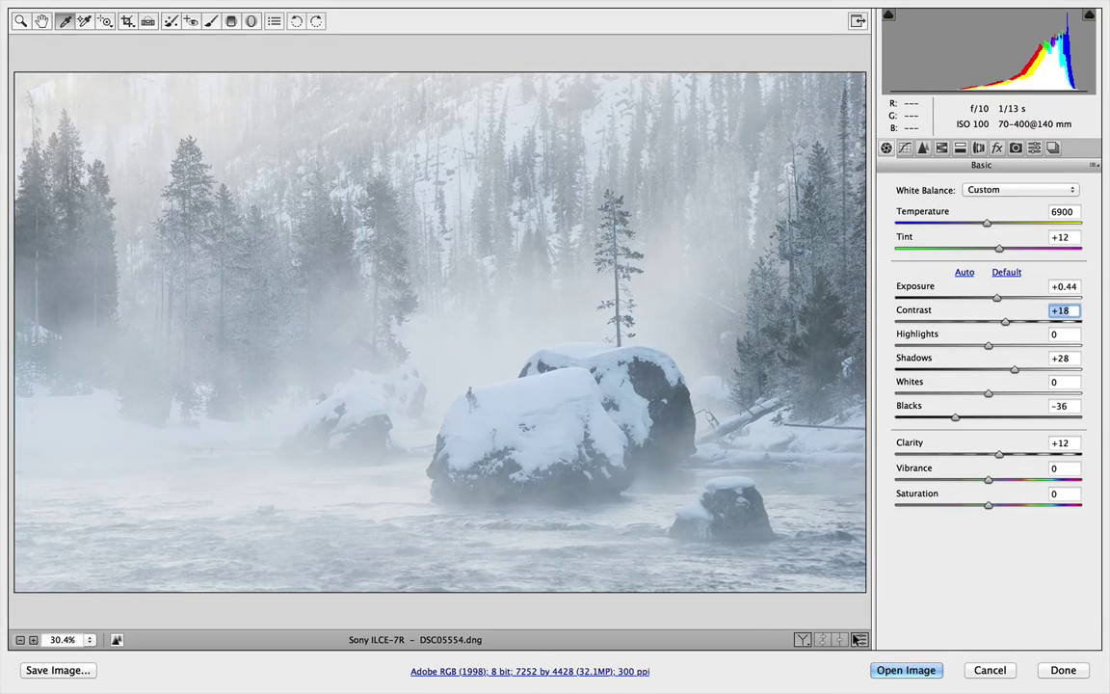
click(858, 640)
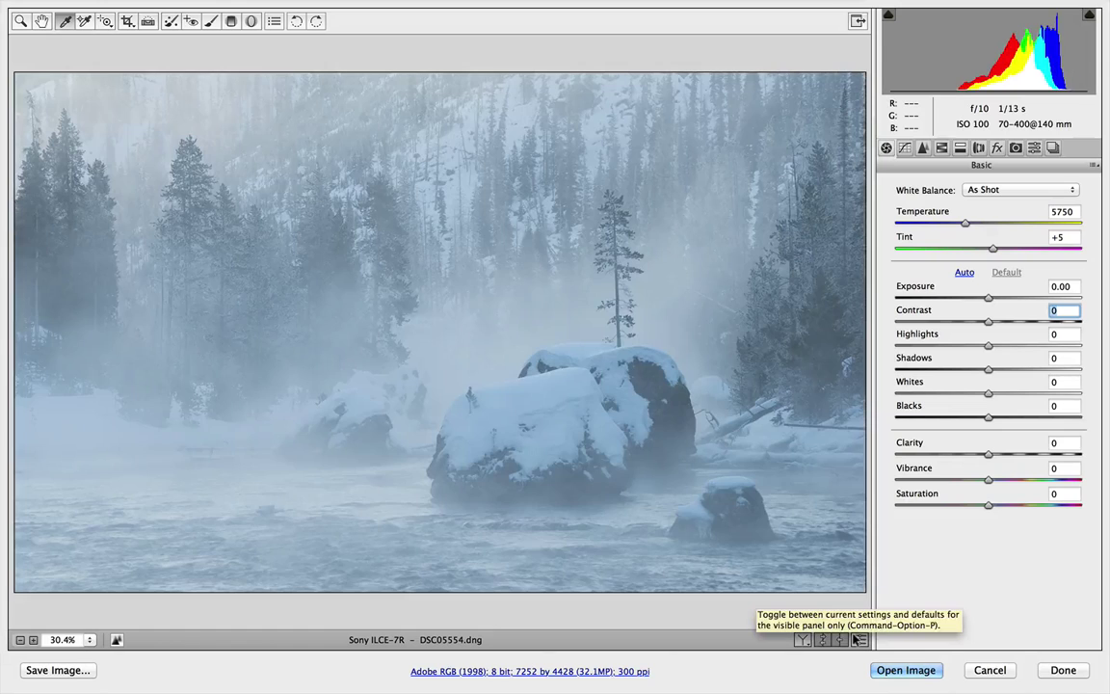
click(858, 640)
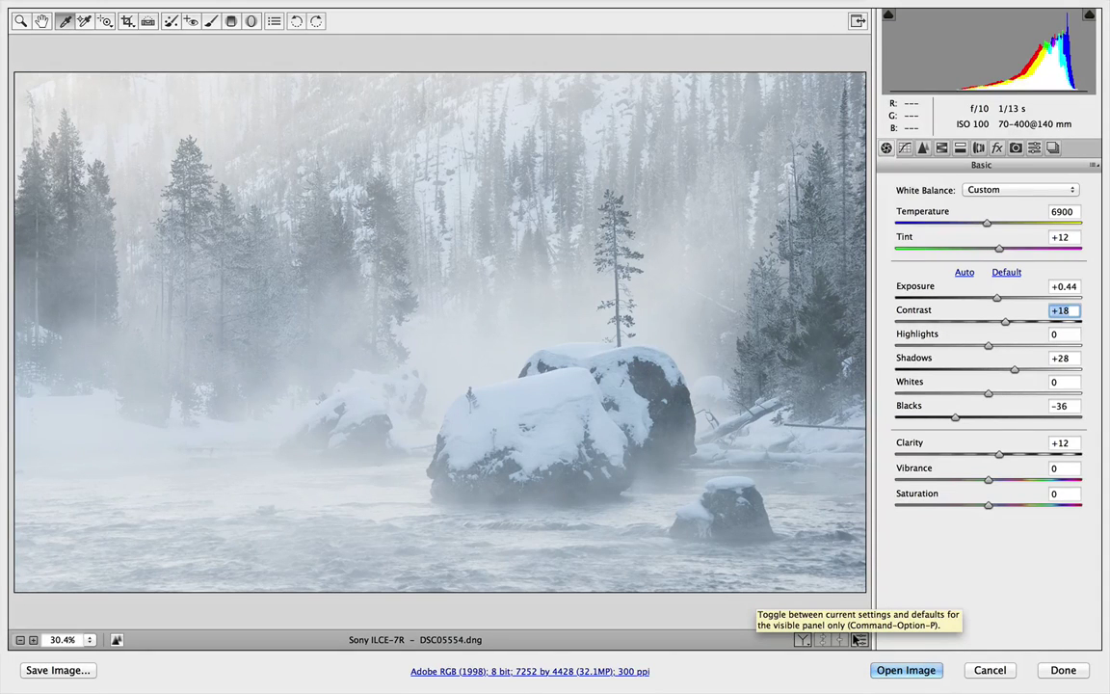
click(858, 640)
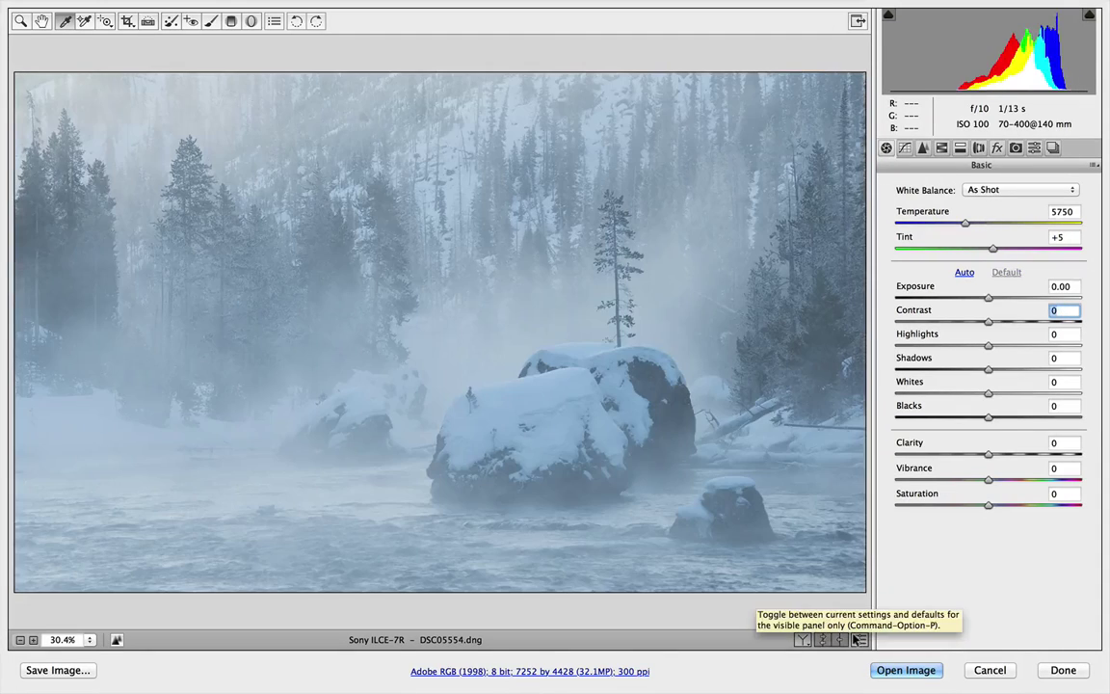
click(858, 640)
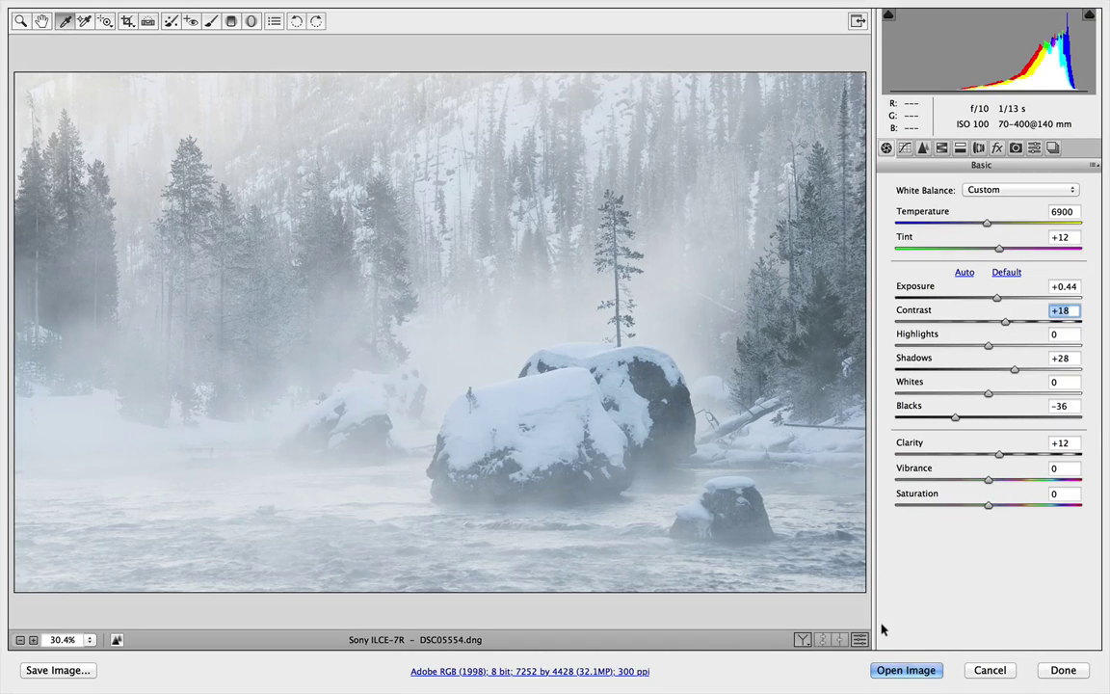
Brighten the highlights on the RGB point curve by raising the point at input 212 to output 216
key(super+alt+2)
drag(1051, 285, 1050, 280)
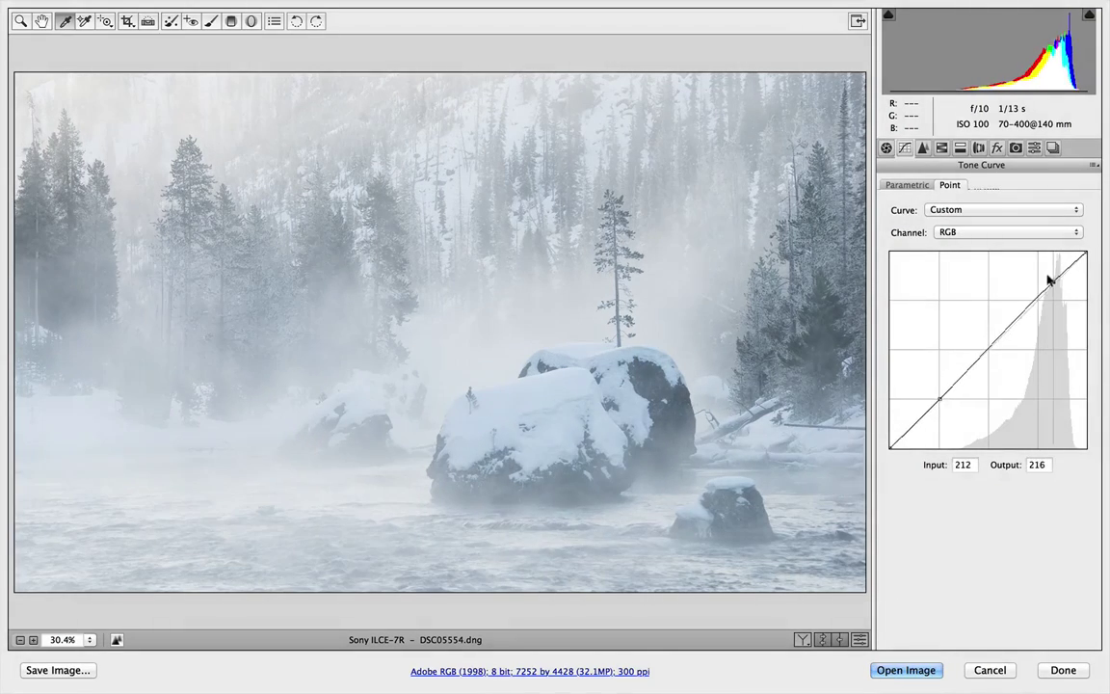
Darken the river with a graduated filter at -0.50 exposure running from the far shoreline down to the water, and switch to its erase brush
key(g)
drag(415, 364, 413, 485)
key(shift+t)
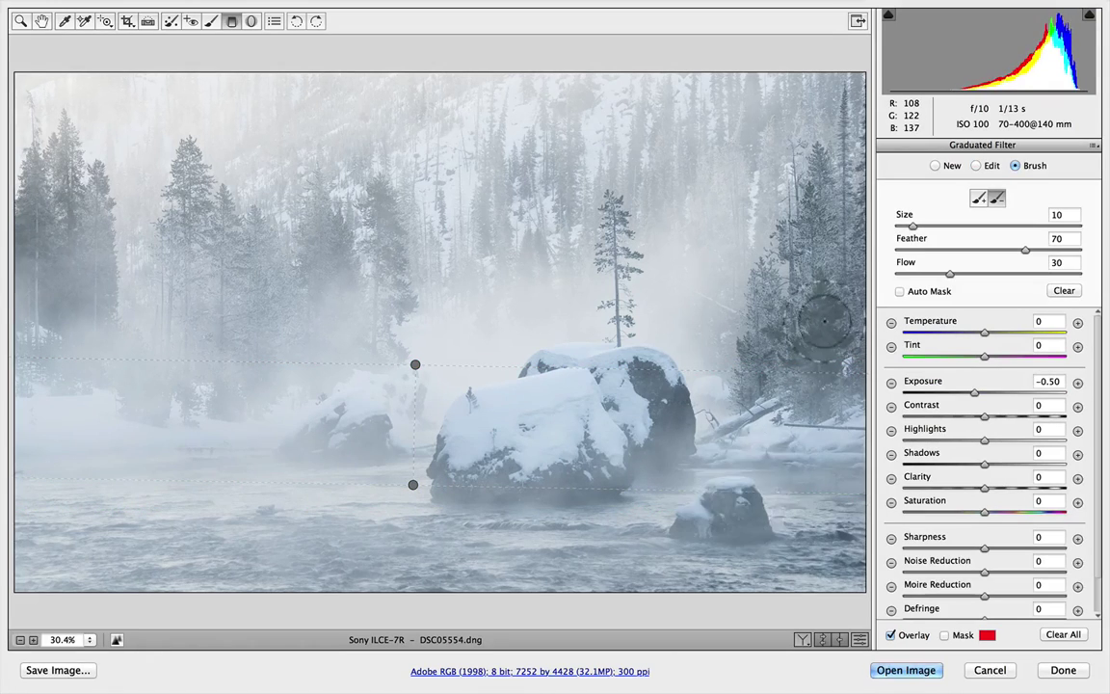
Set up a new Adjustment Brush correction with Contrast -21 and Shadows +26
key(k)
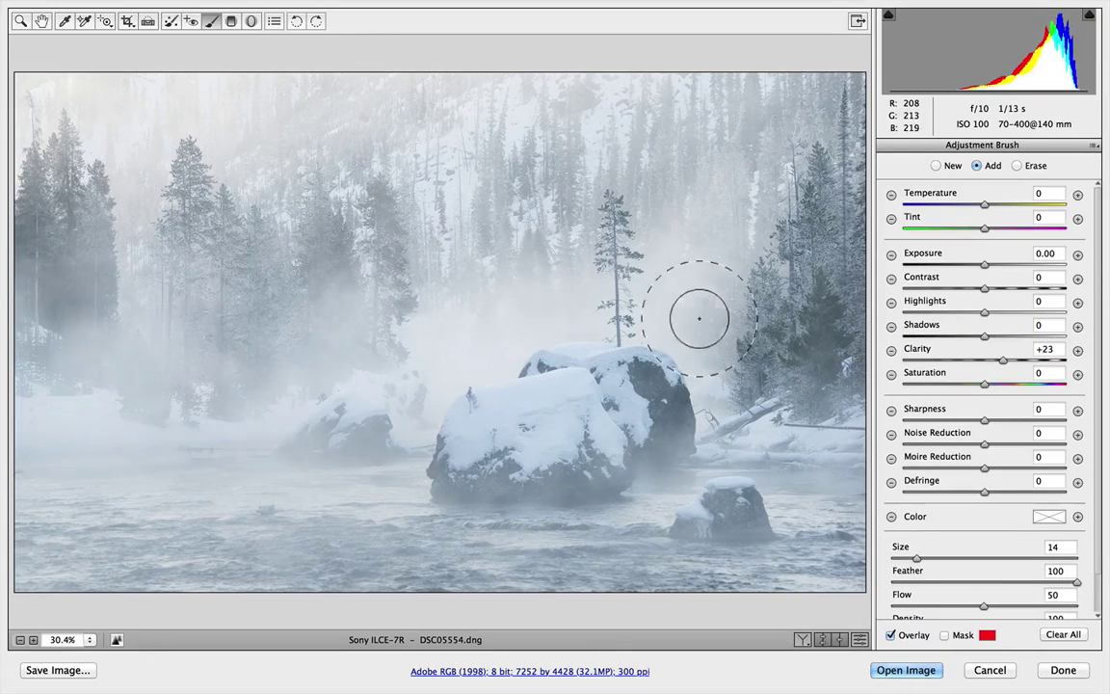
drag(984, 336, 1005, 336)
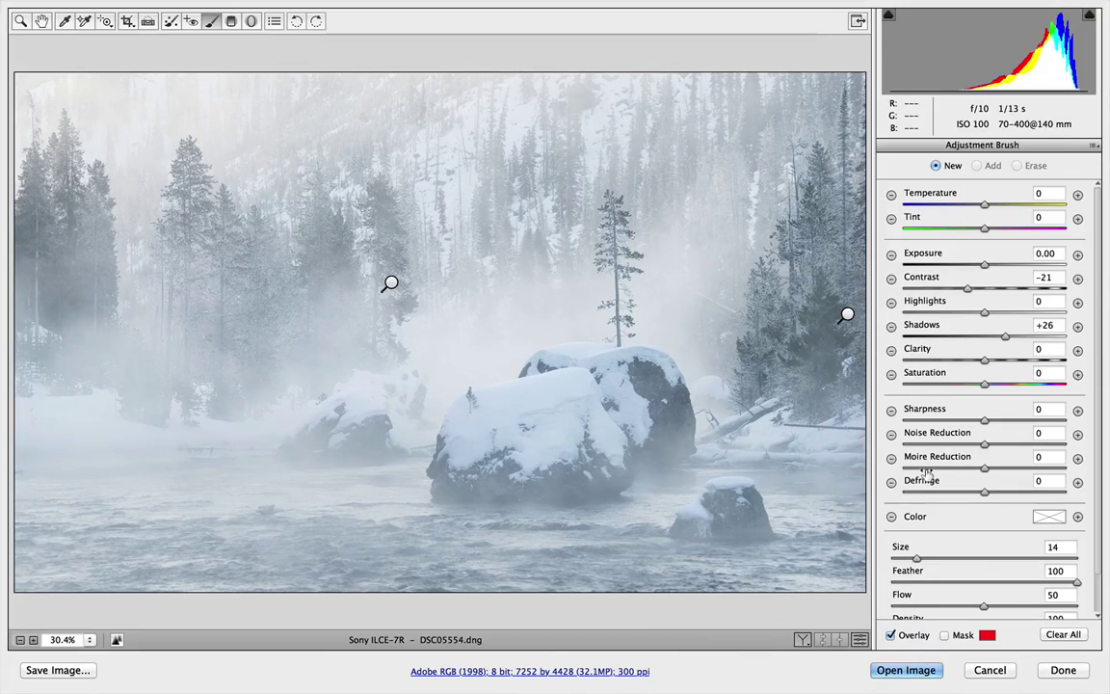
Leave the local adjustments and toggle the Tone Curve between its default and current settings to compare them
click(20, 20)
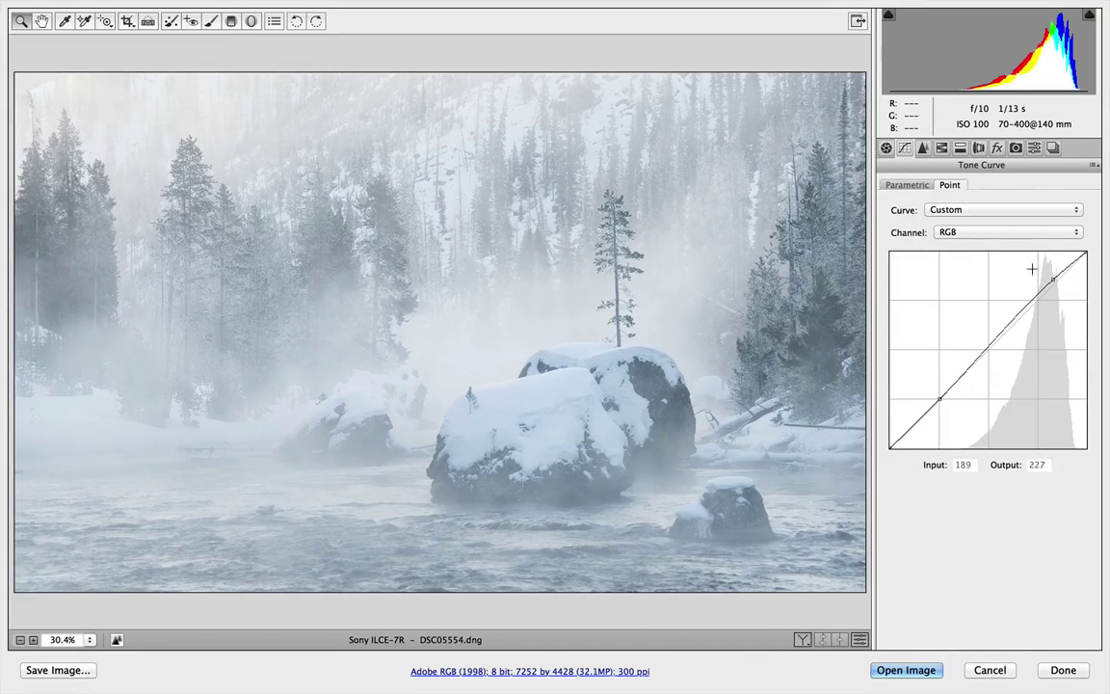
click(859, 639)
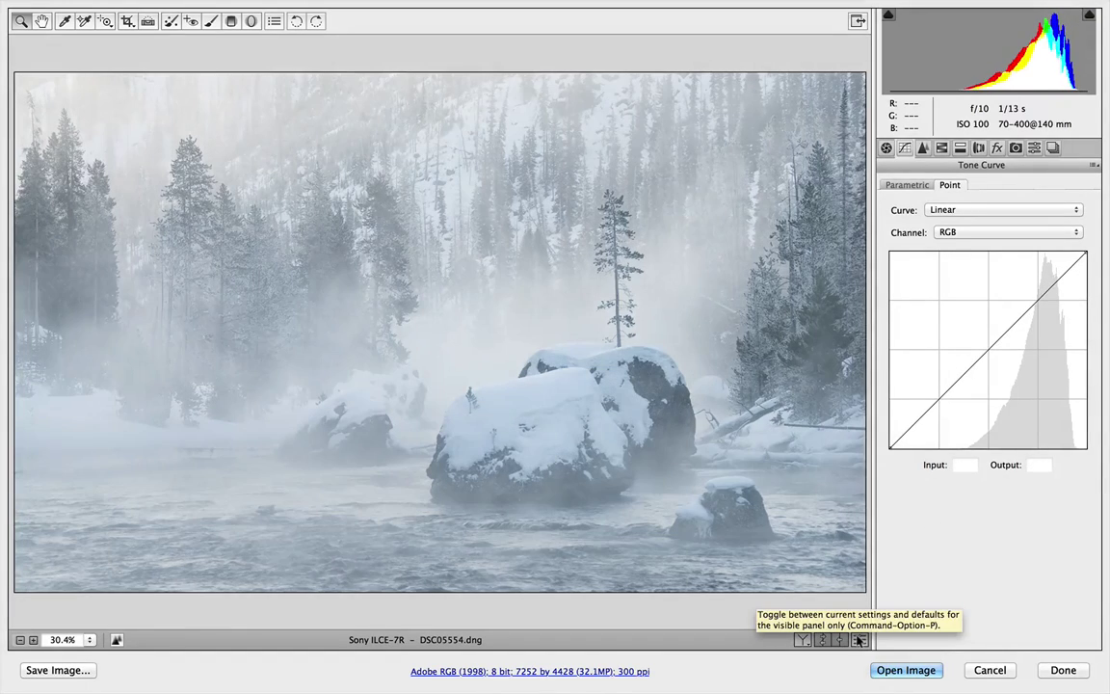
click(859, 639)
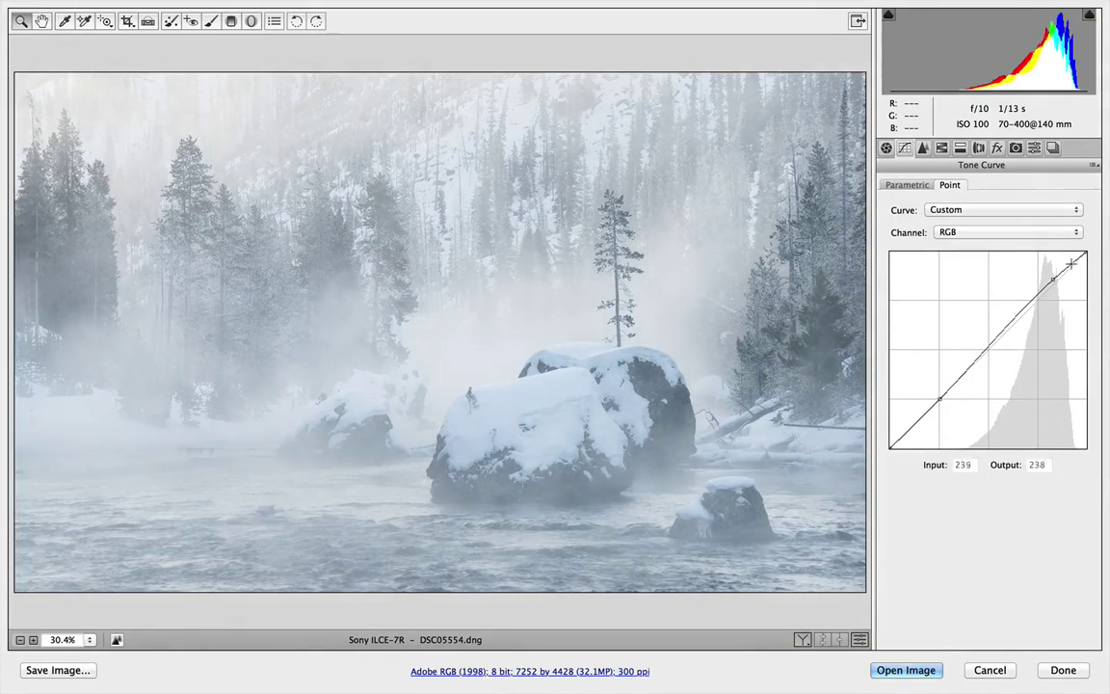
Switch the Tone Curve to its default settings and back once more to judge the effect of the custom curve
click(857, 639)
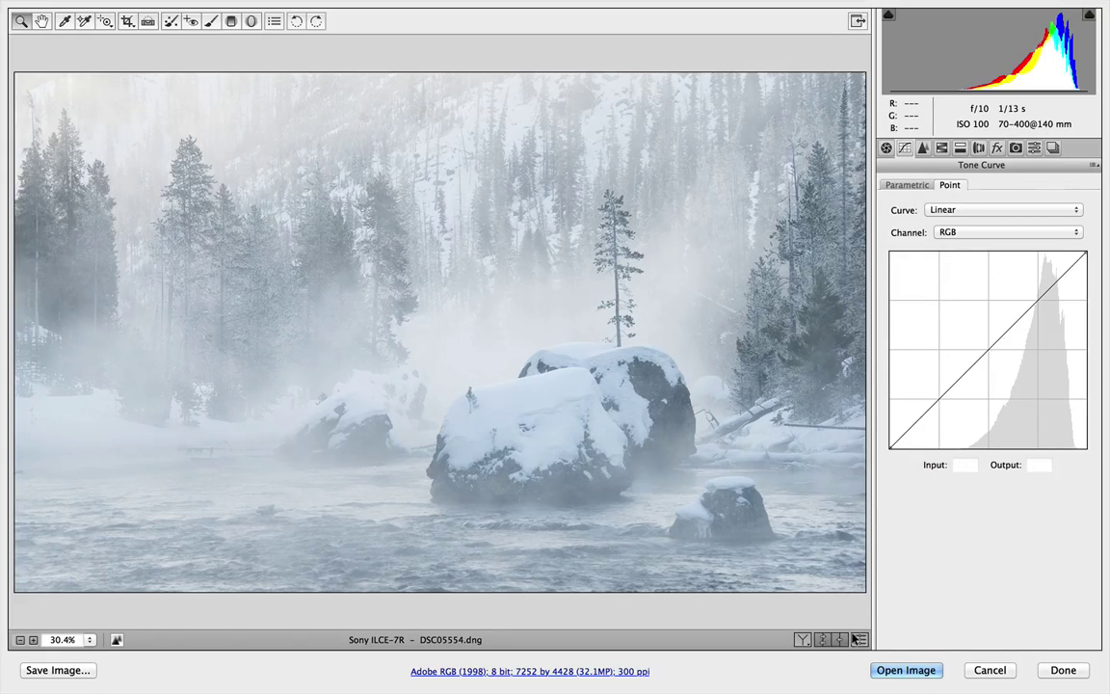
click(857, 640)
Tint the highlights in Split Toning with Hue 53 and Saturation 6, and set the white balance Temperature to 6750
click(960, 147)
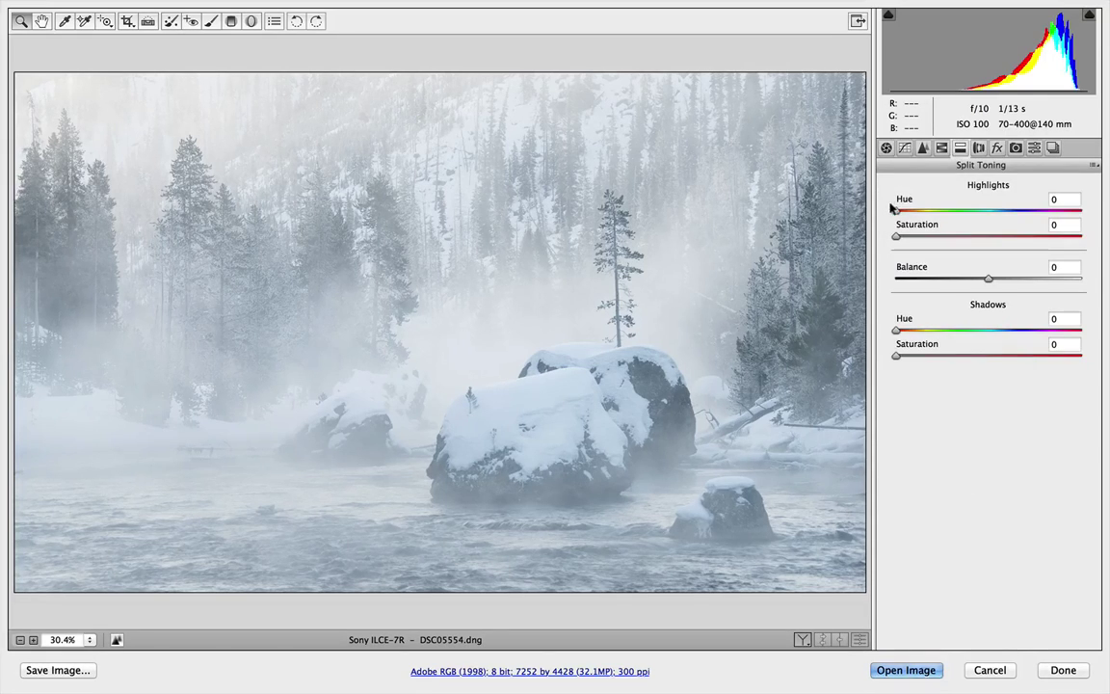
drag(895, 210, 908, 241)
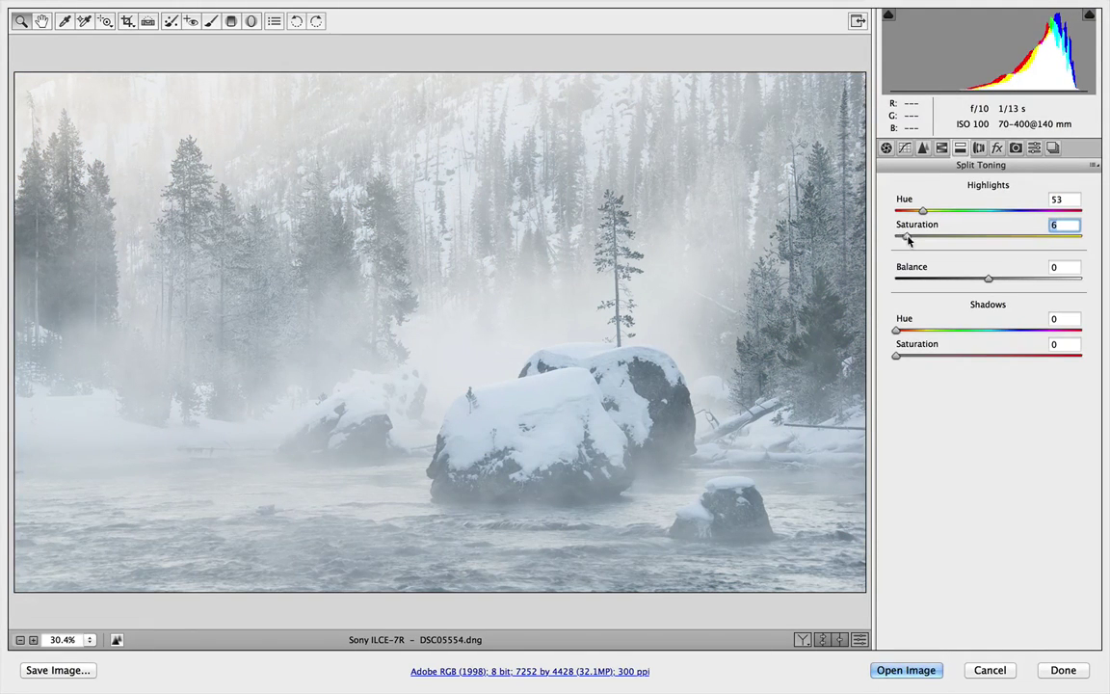
click(886, 147)
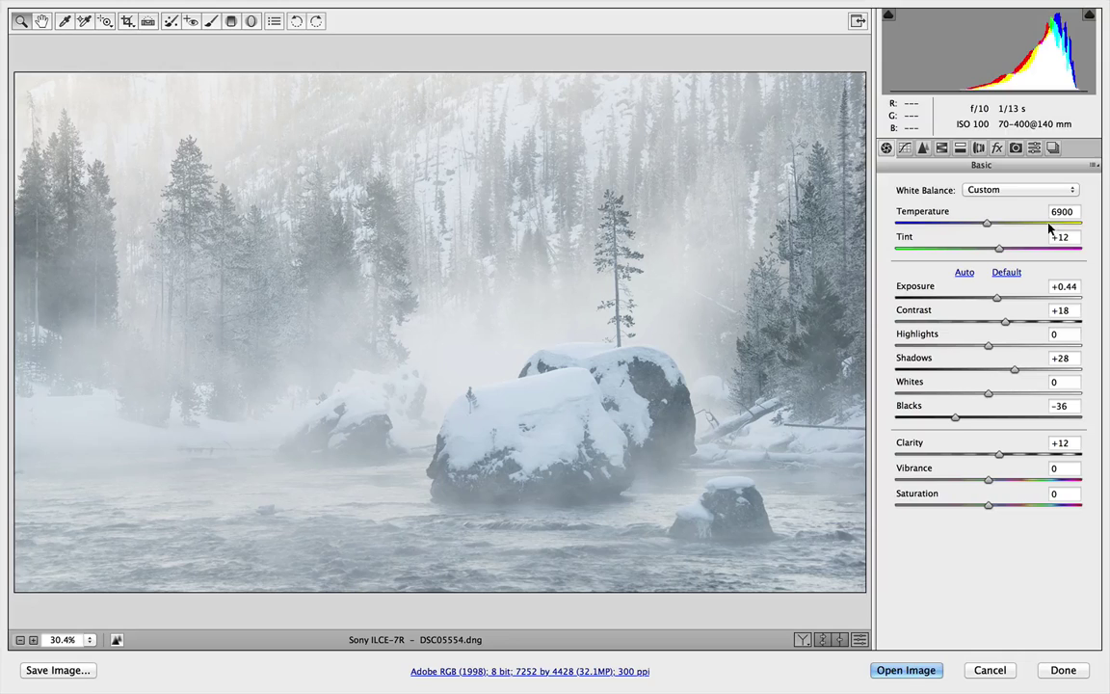
drag(983, 221, 979, 222)
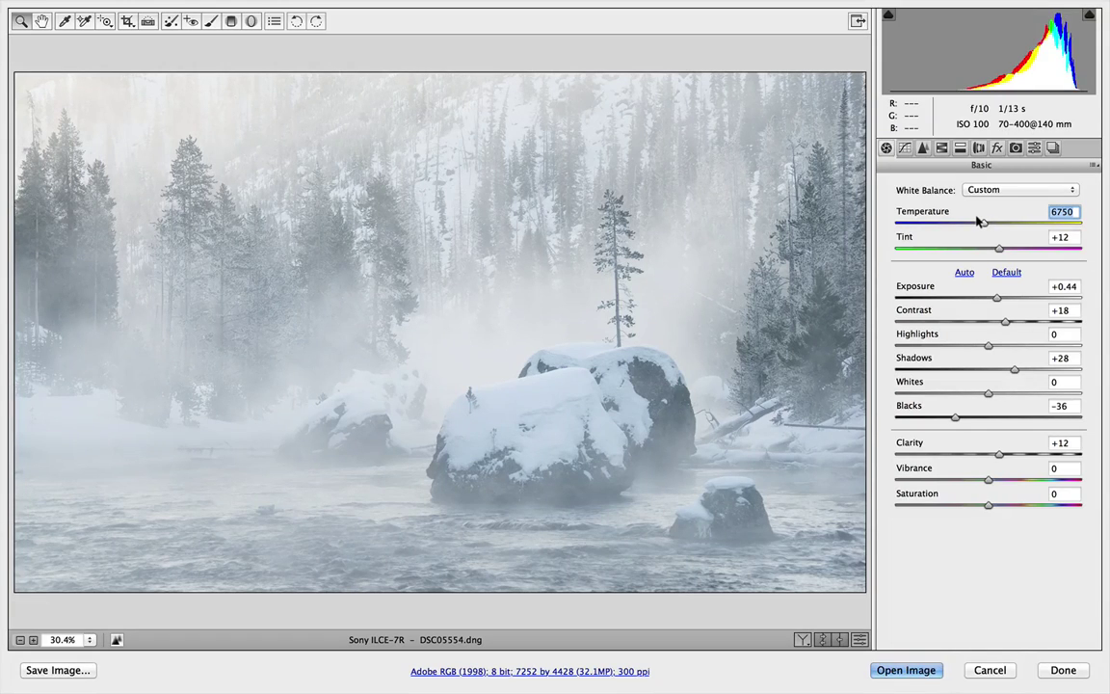
Refine the Split Toning with a highlights Saturation of 7 and a Balance of +6
click(942, 148)
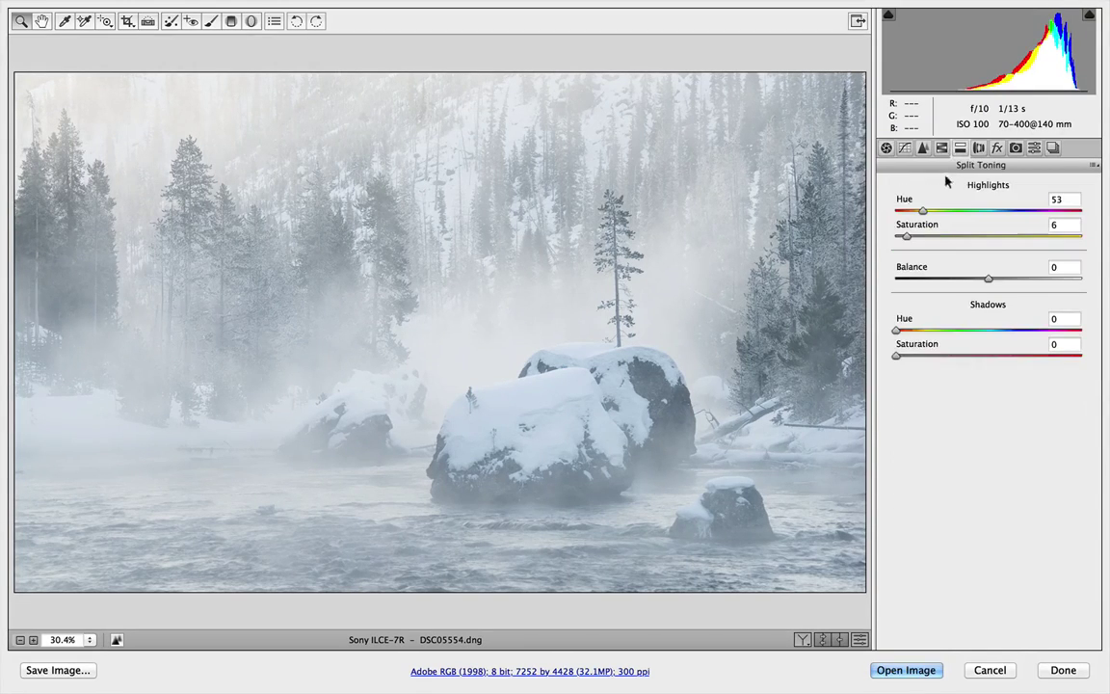
drag(906, 236, 909, 236)
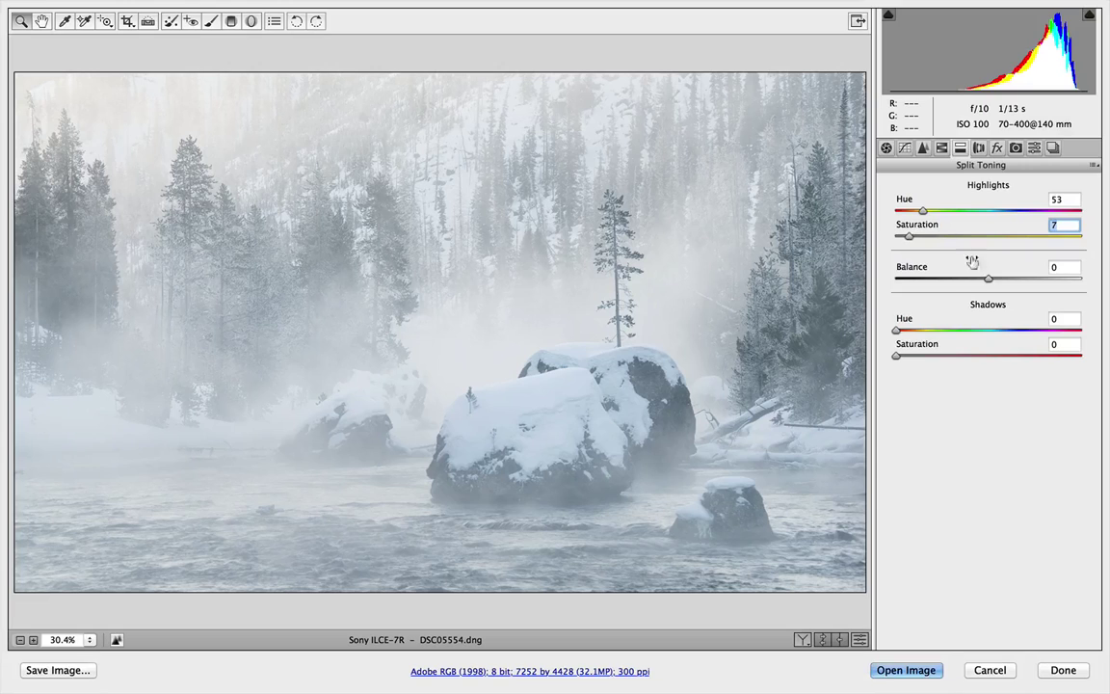
click(986, 277)
drag(986, 276, 965, 279)
drag(1001, 279, 993, 280)
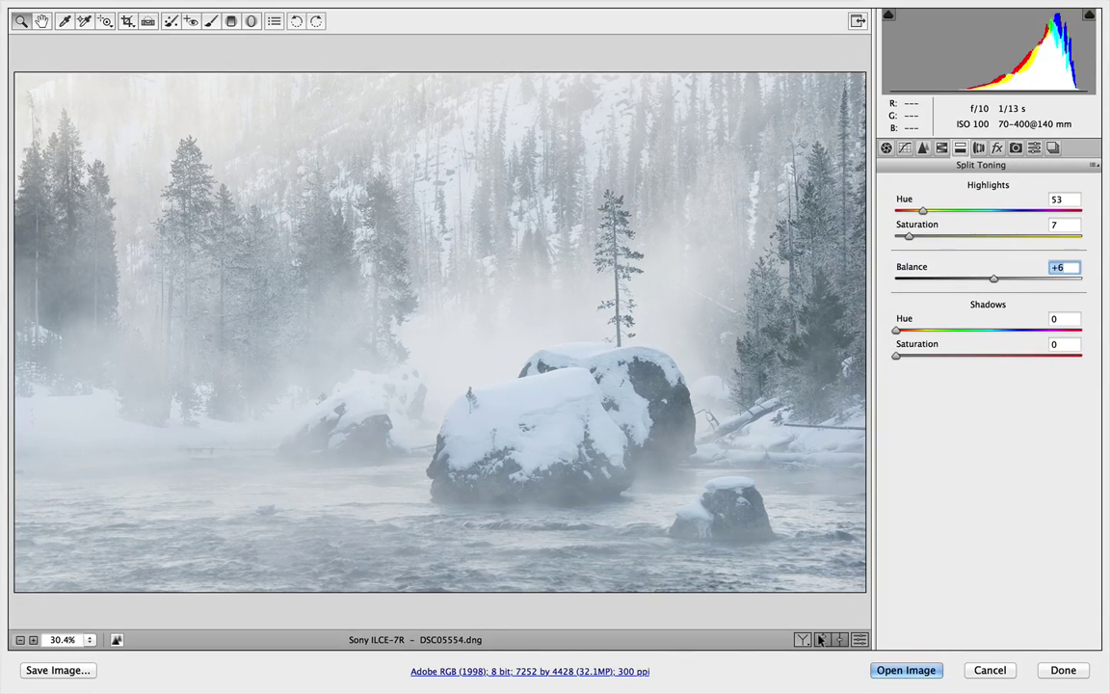
Switch the Split Toning between its before state and the current settings to compare them
key(ctrl+alt+z)
key(ctrl+alt+z)
key(ctrl+alt+z)
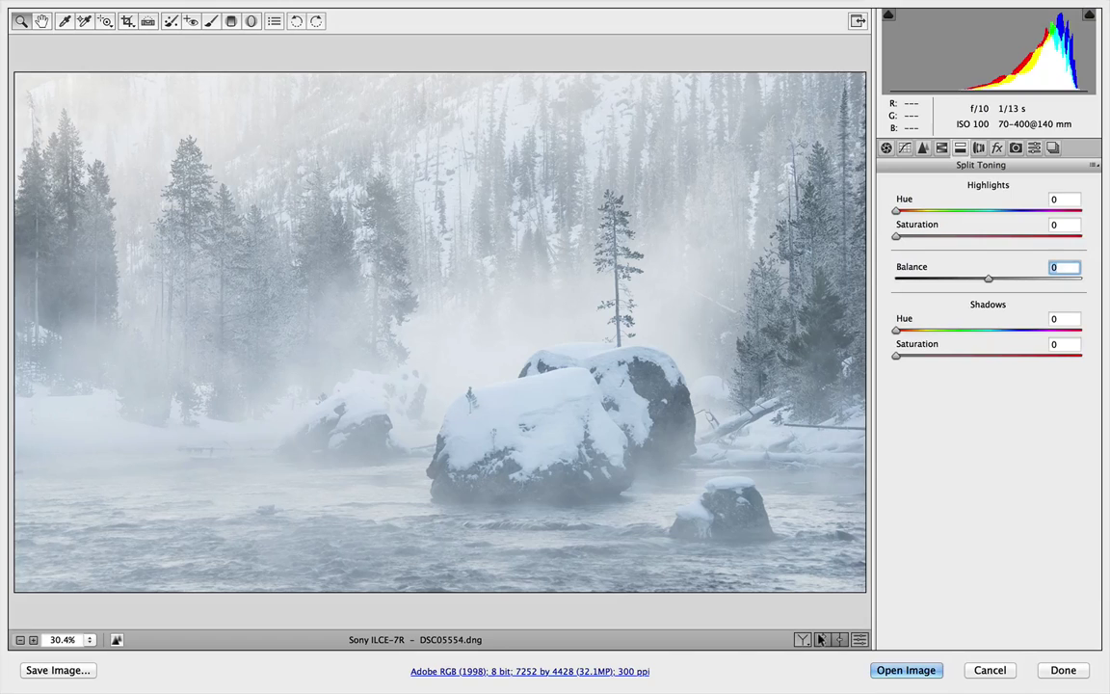
key(ctrl+shift+z)
key(ctrl+shift+z)
key(ctrl+shift+z)
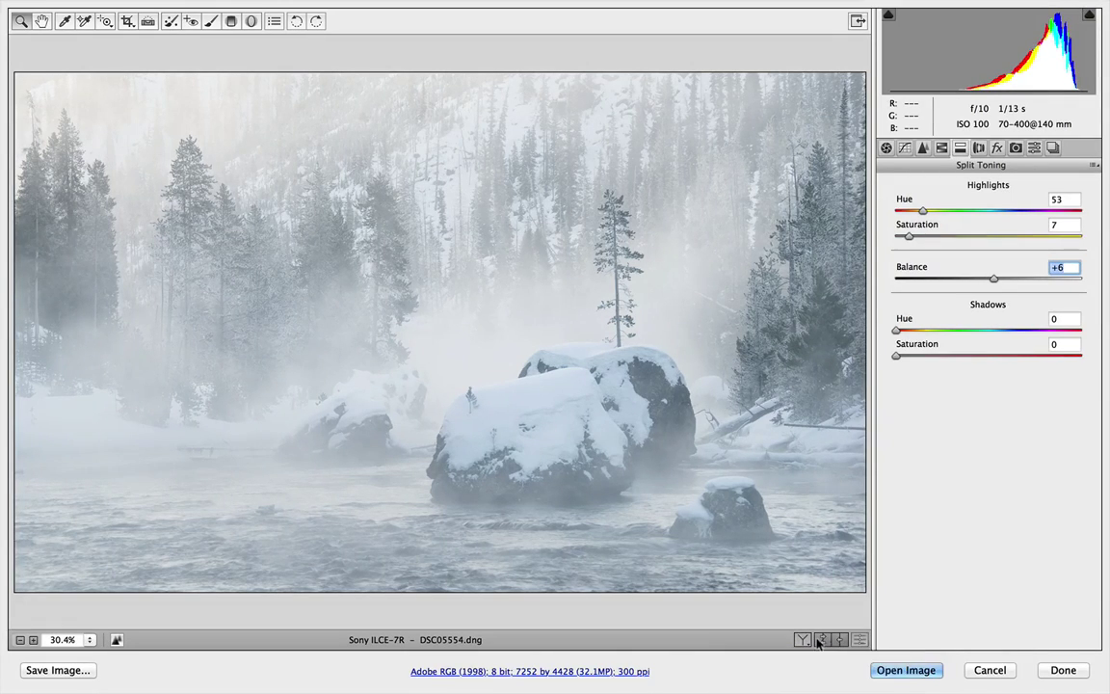
Return to the Basic adjustments and show the photo in the Before/After Left/Right view
click(886, 147)
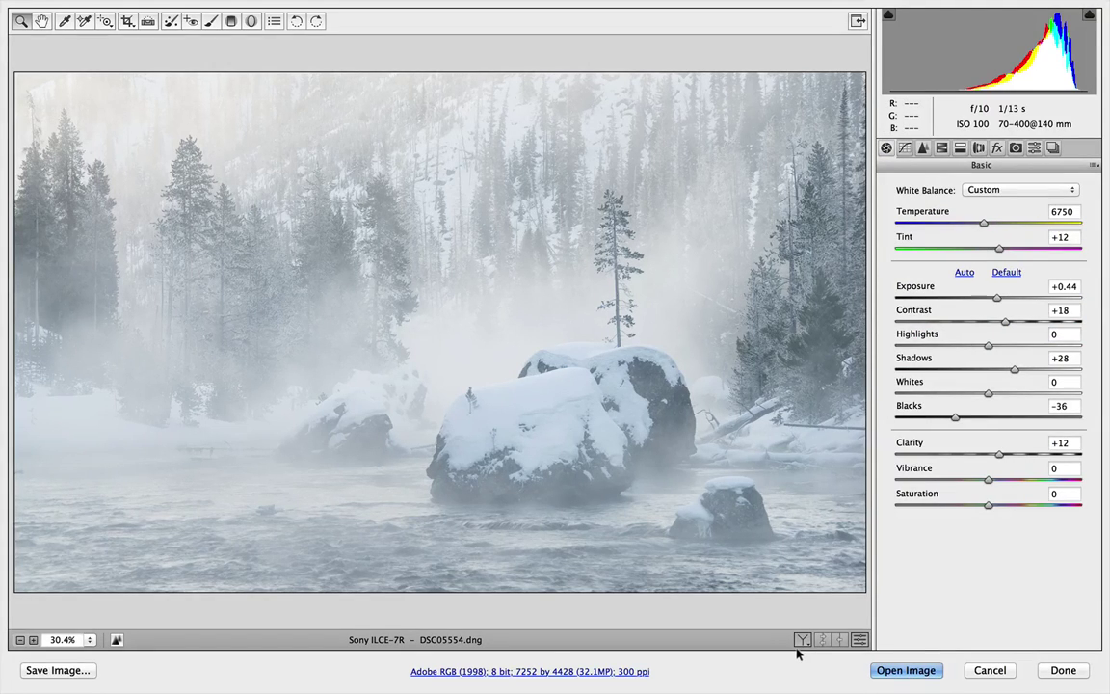
click(802, 639)
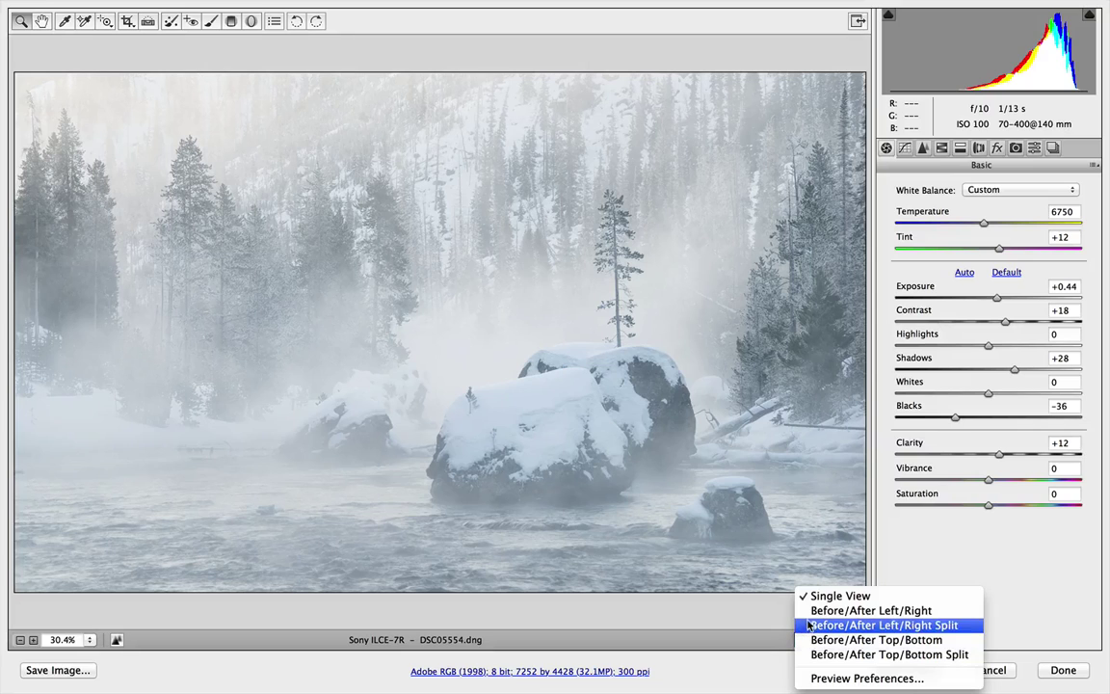
click(811, 613)
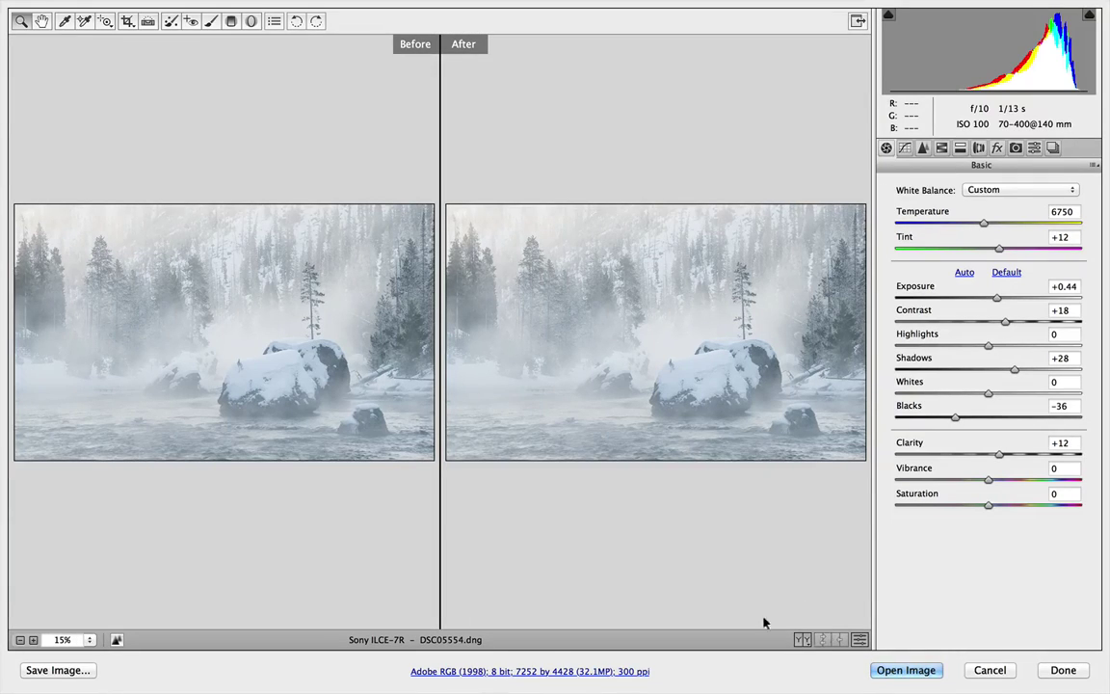
Set the Exposure to -0.70 and swap the before and after settings repeatedly to compare both versions, ending with the brighter one as After
drag(997, 297, 975, 297)
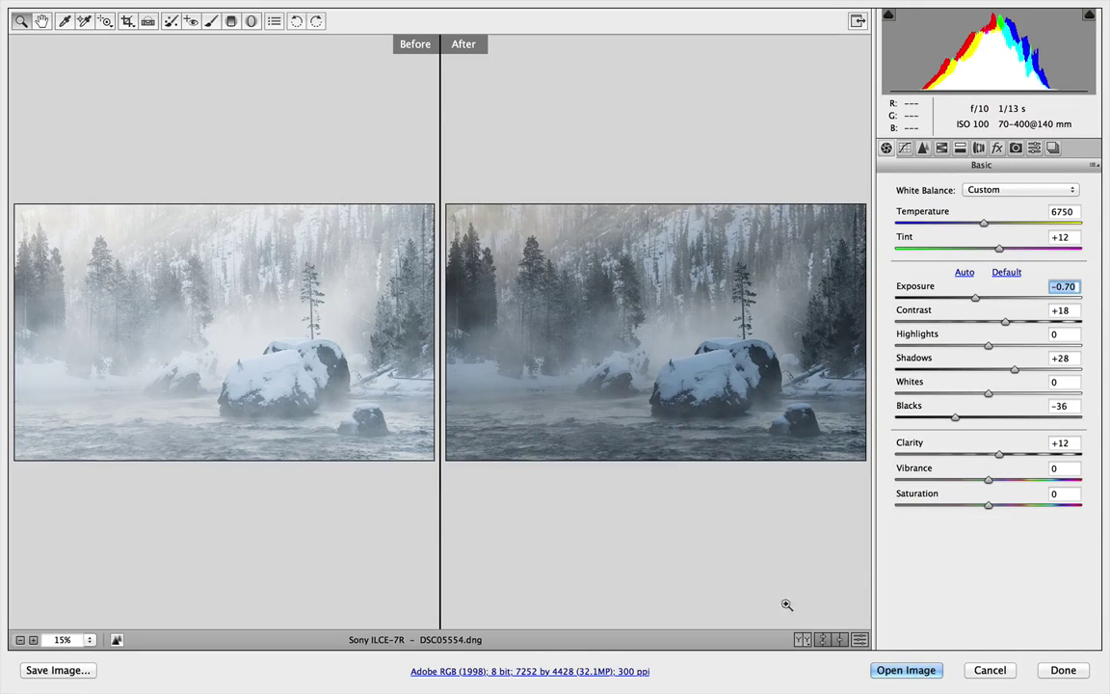
click(821, 639)
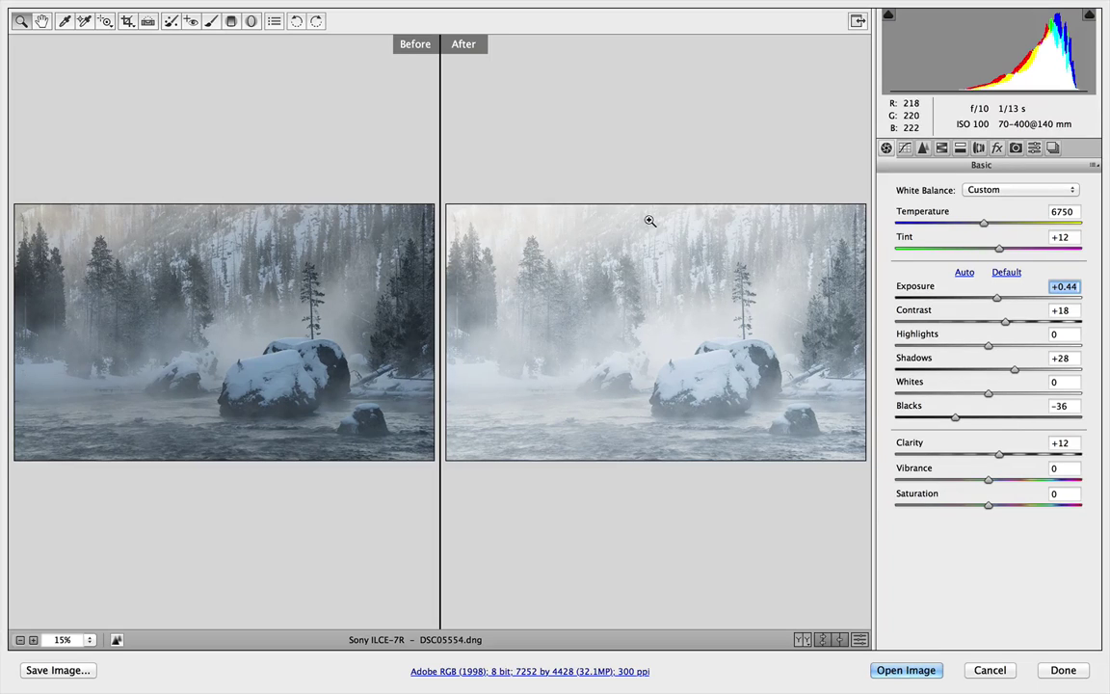
key(super+equal)
click(820, 639)
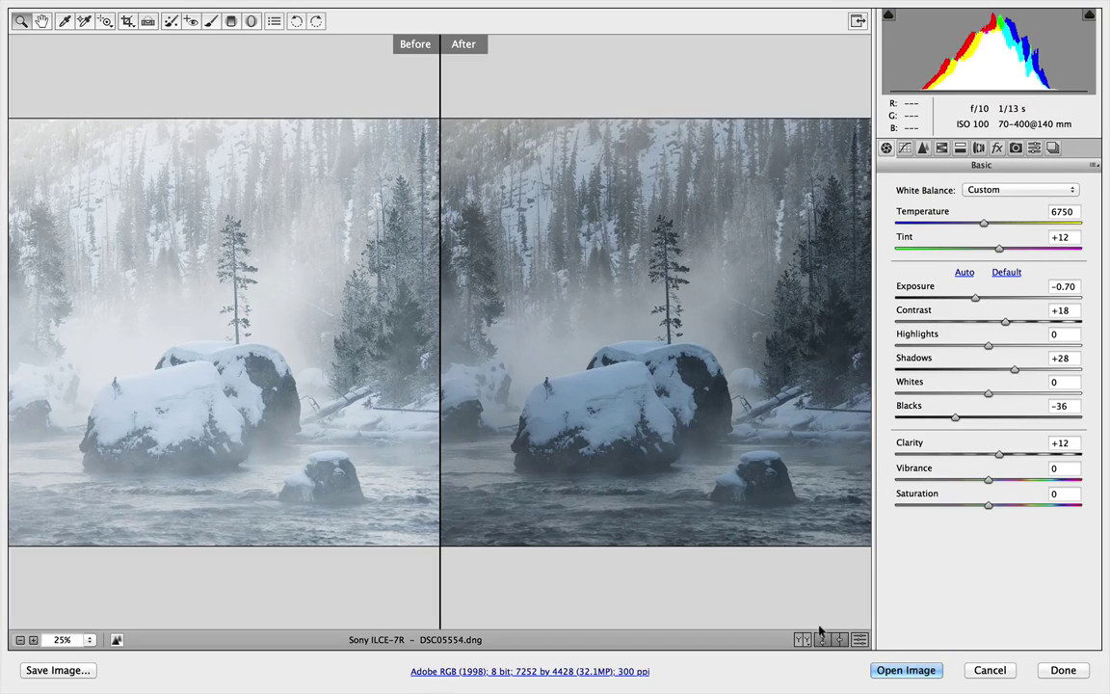
click(821, 639)
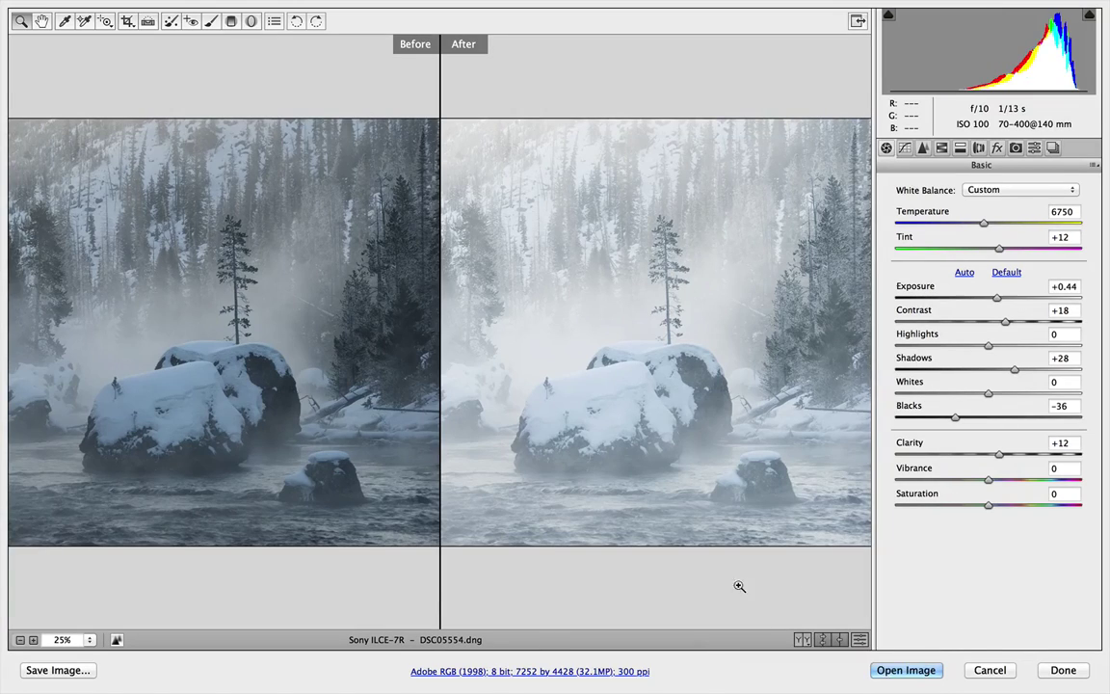
Examine the snow-covered rock up close in the Before/After Left/Right Split view, moving the image across the dividing line
drag(575, 413, 585, 422)
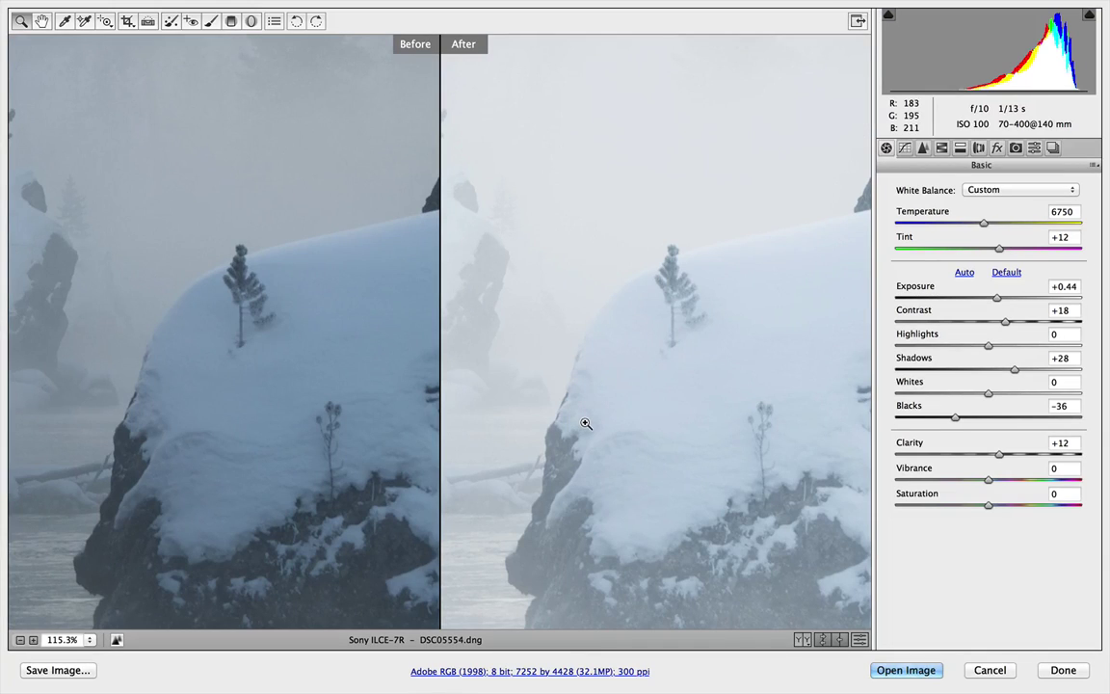
click(791, 637)
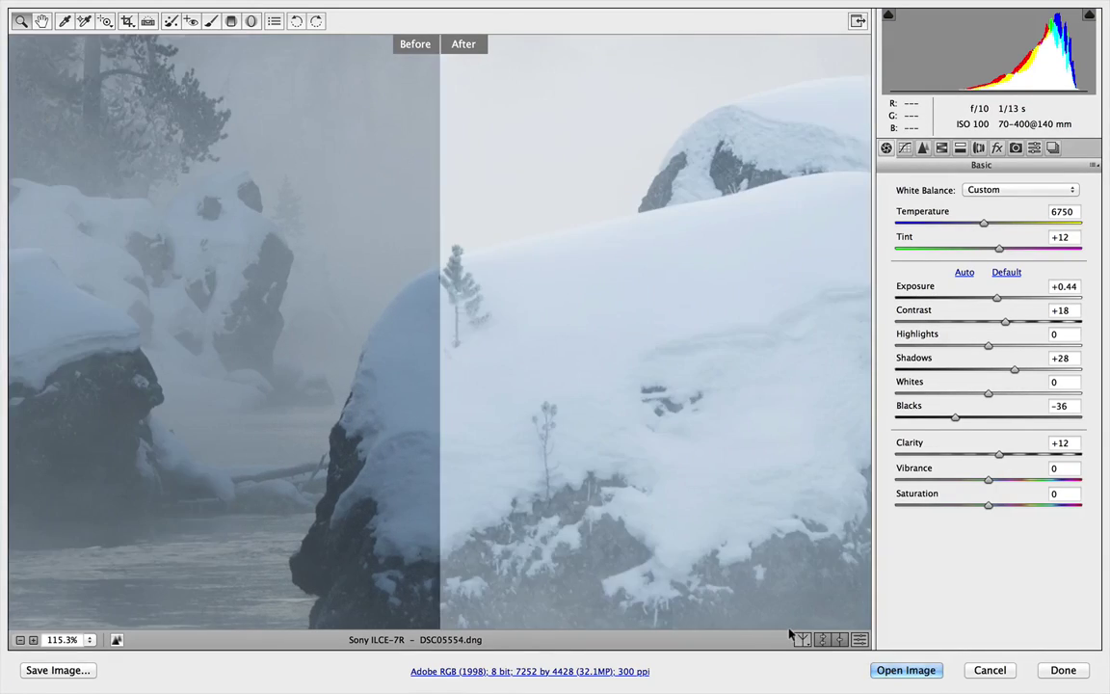
key(h)
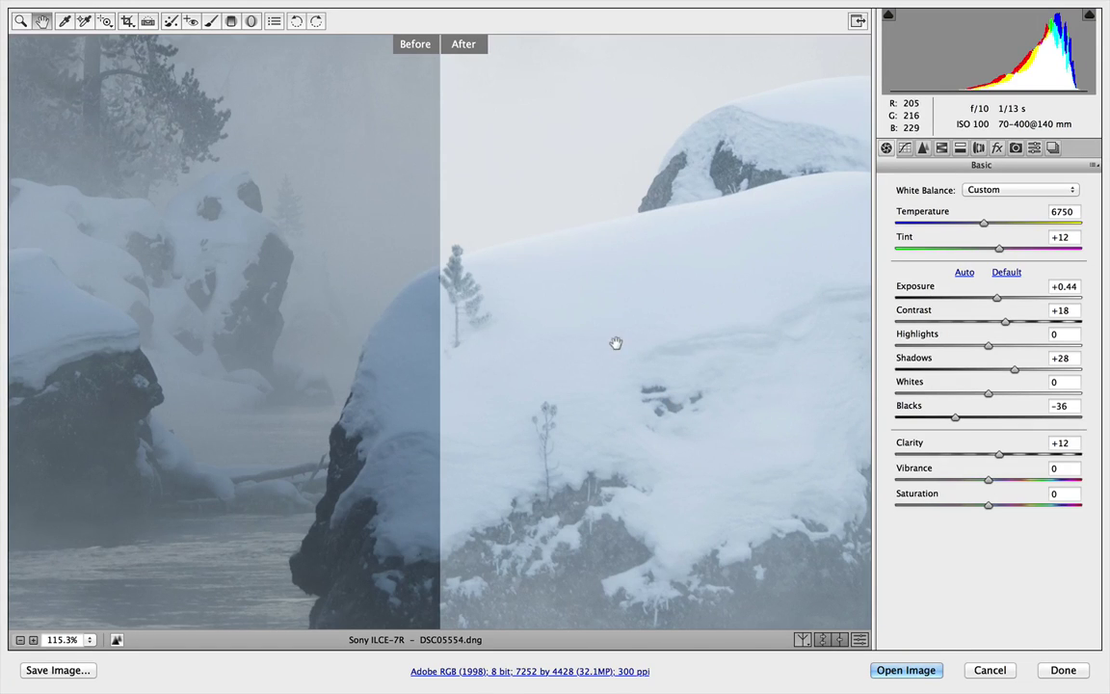
scroll(438, 355, right, 5)
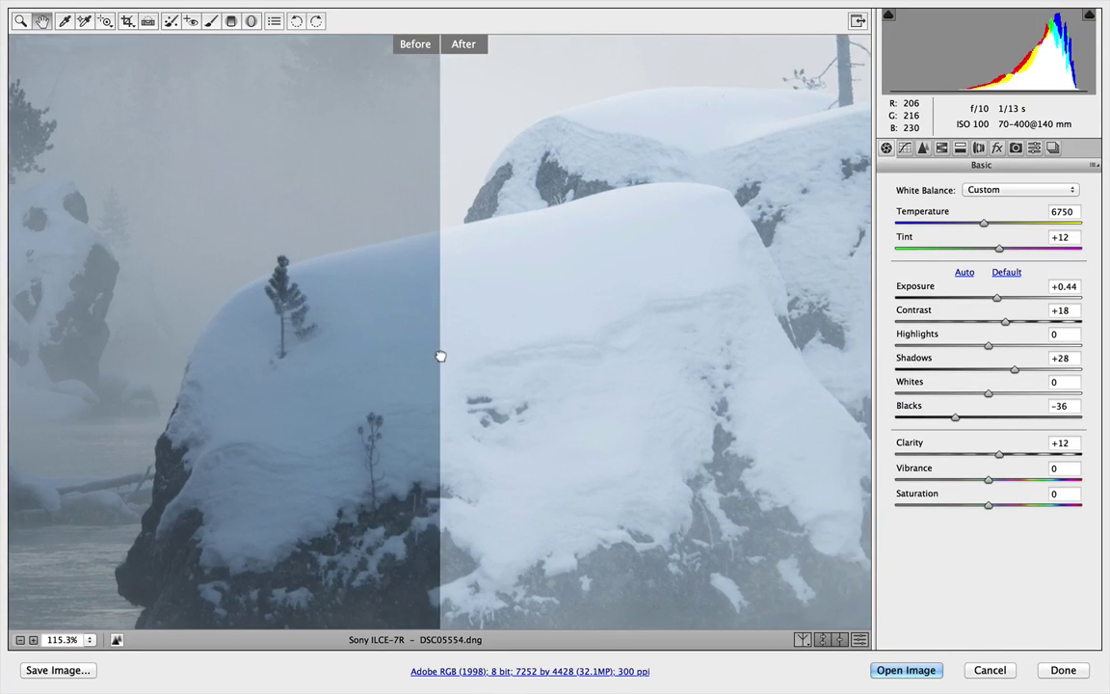
scroll(634, 357, left, 5)
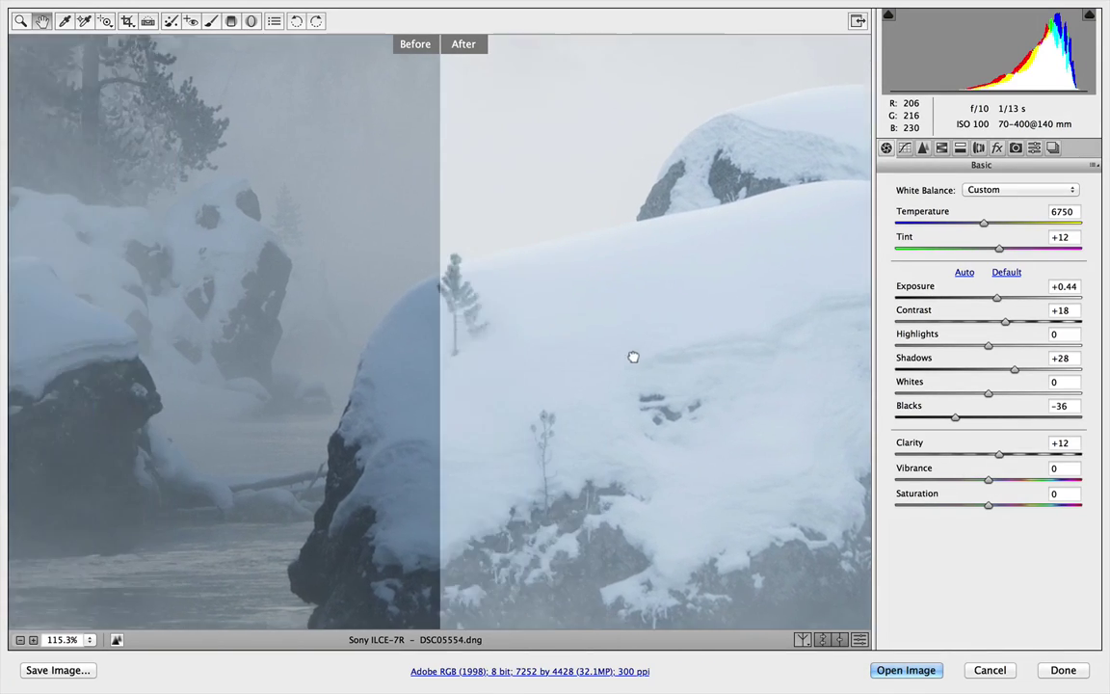
scroll(640, 359, left, 1)
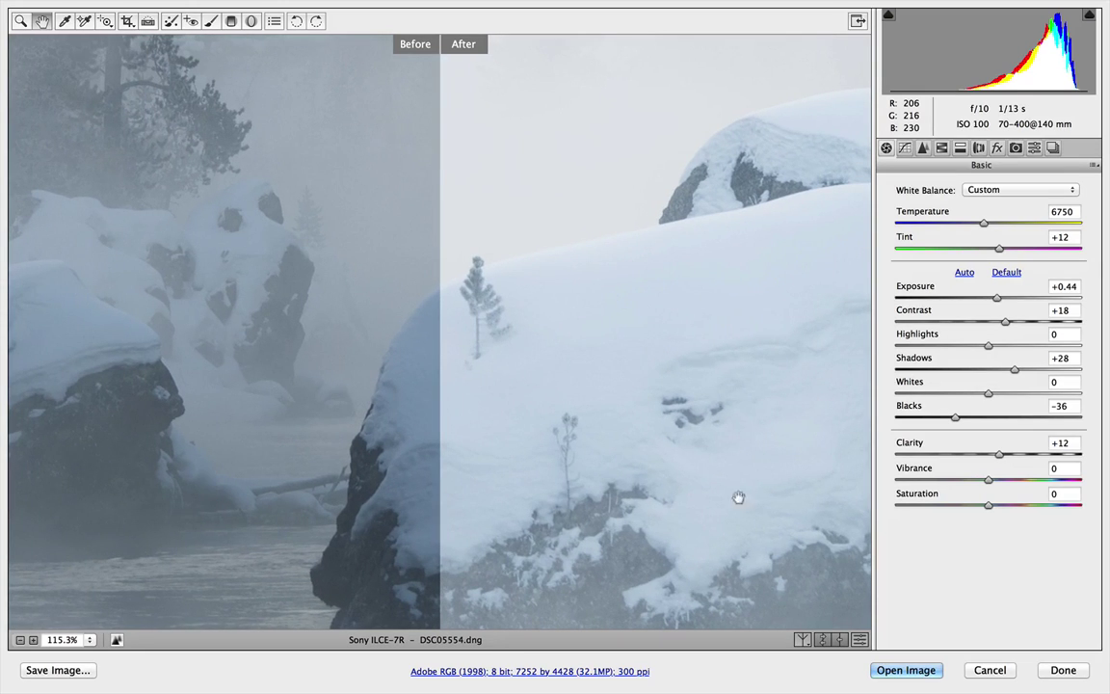
Compare the rock in the Before/After Top/Bottom and Top/Bottom Split views, and return to Single View
click(800, 638)
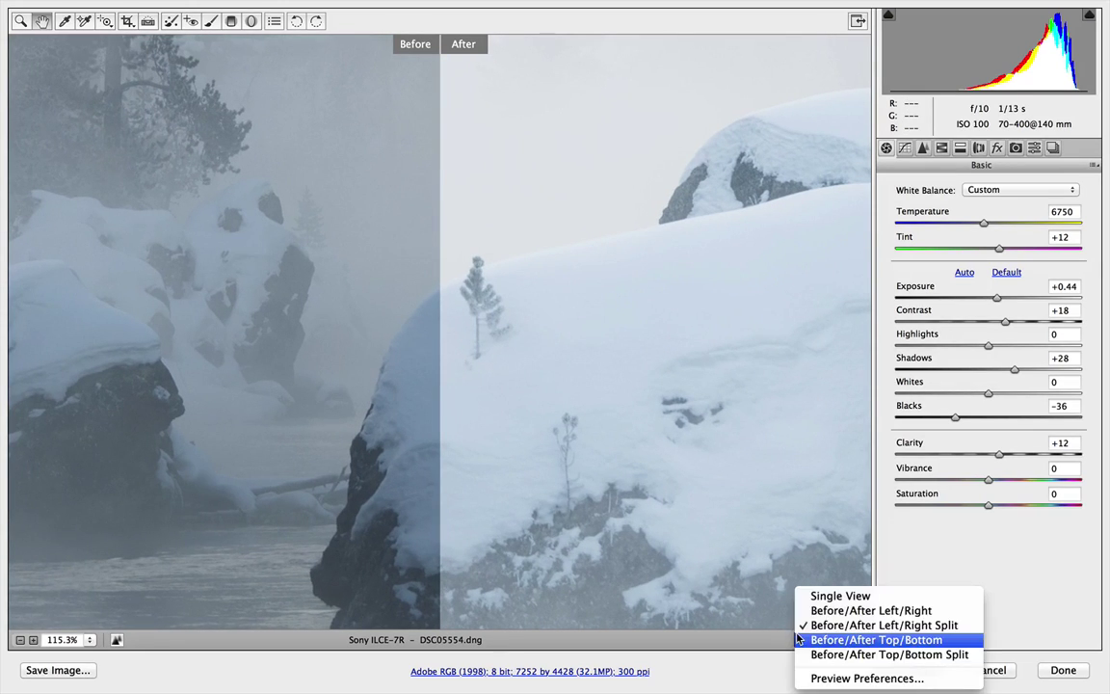
click(717, 570)
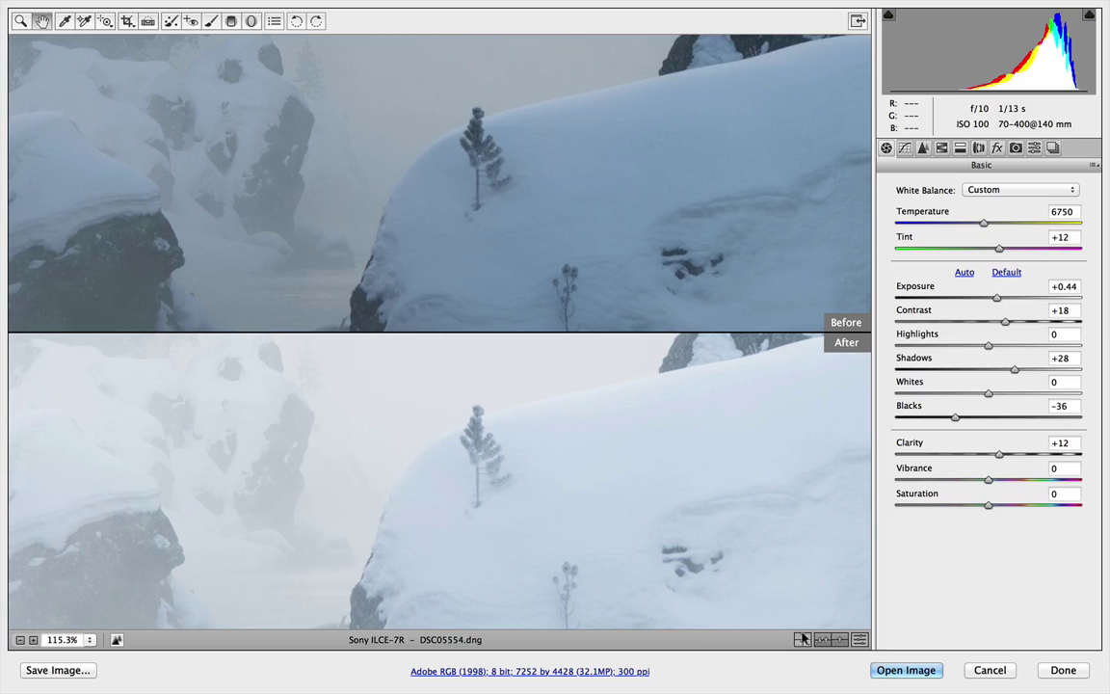
click(801, 639)
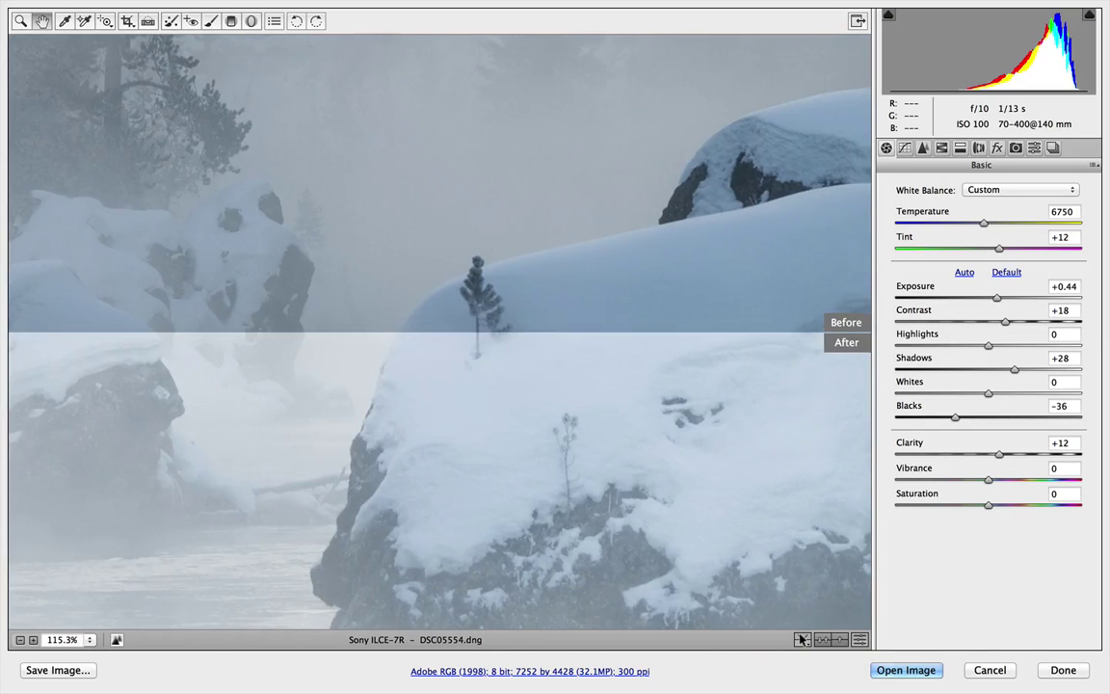
click(801, 639)
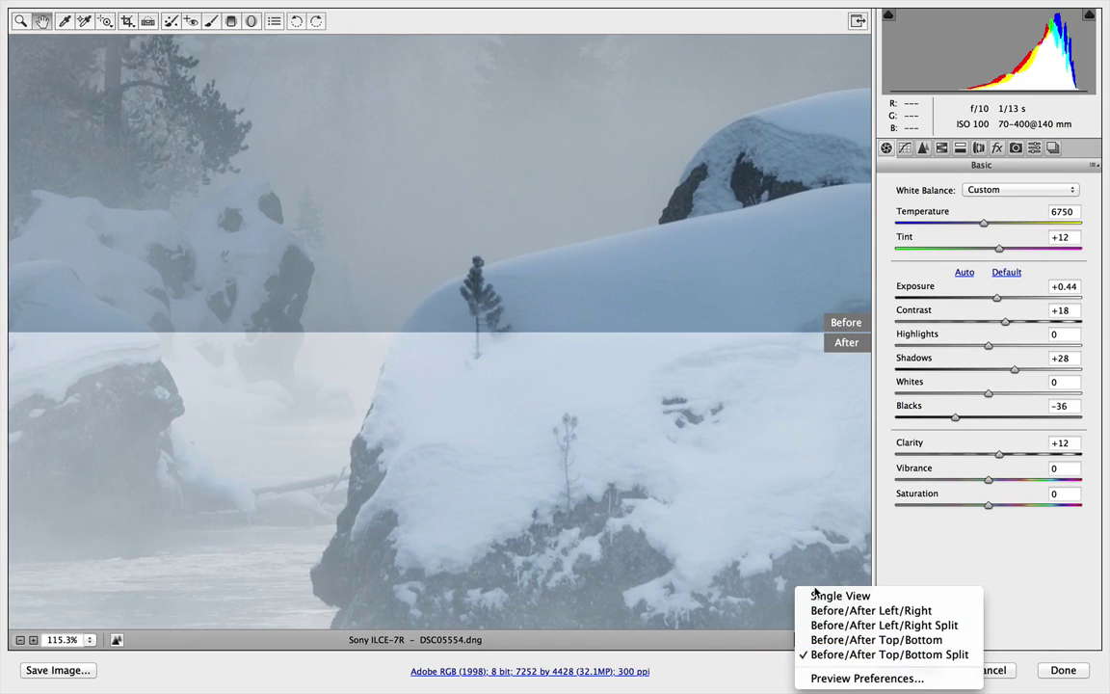
click(816, 594)
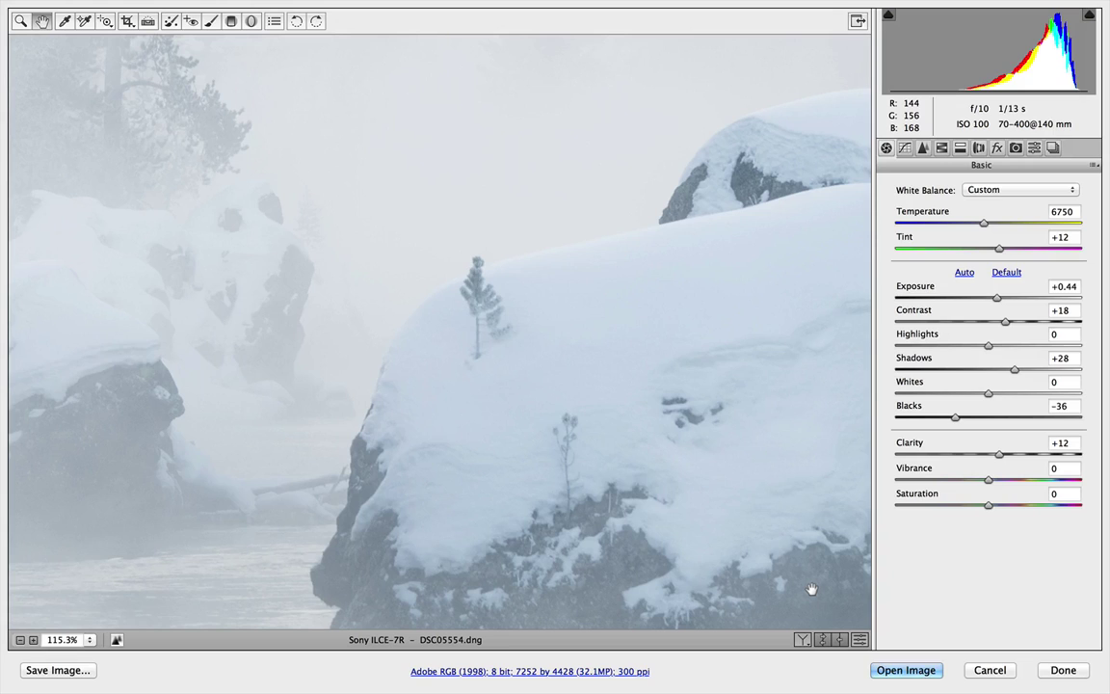